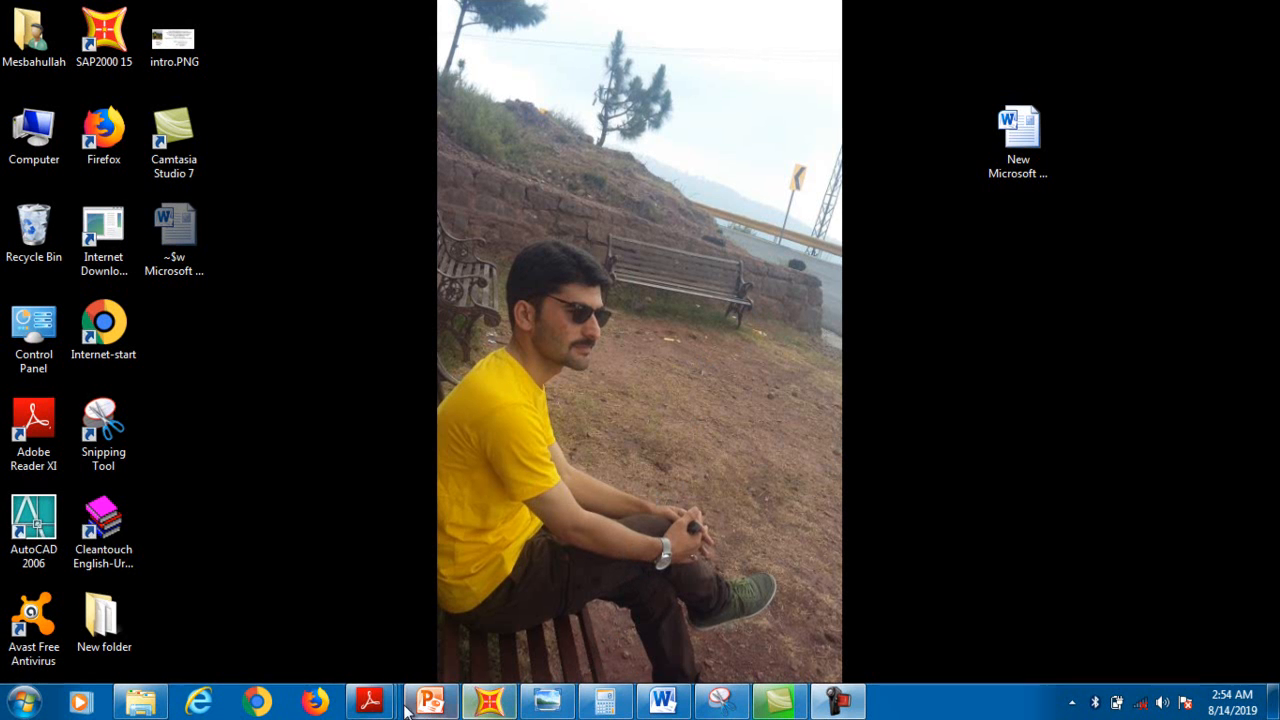
# - Open the Hibbeler solutions PDF and view problem 6–33 with its beam figure and shear and moment diagrams
pyautogui.click(370, 702)
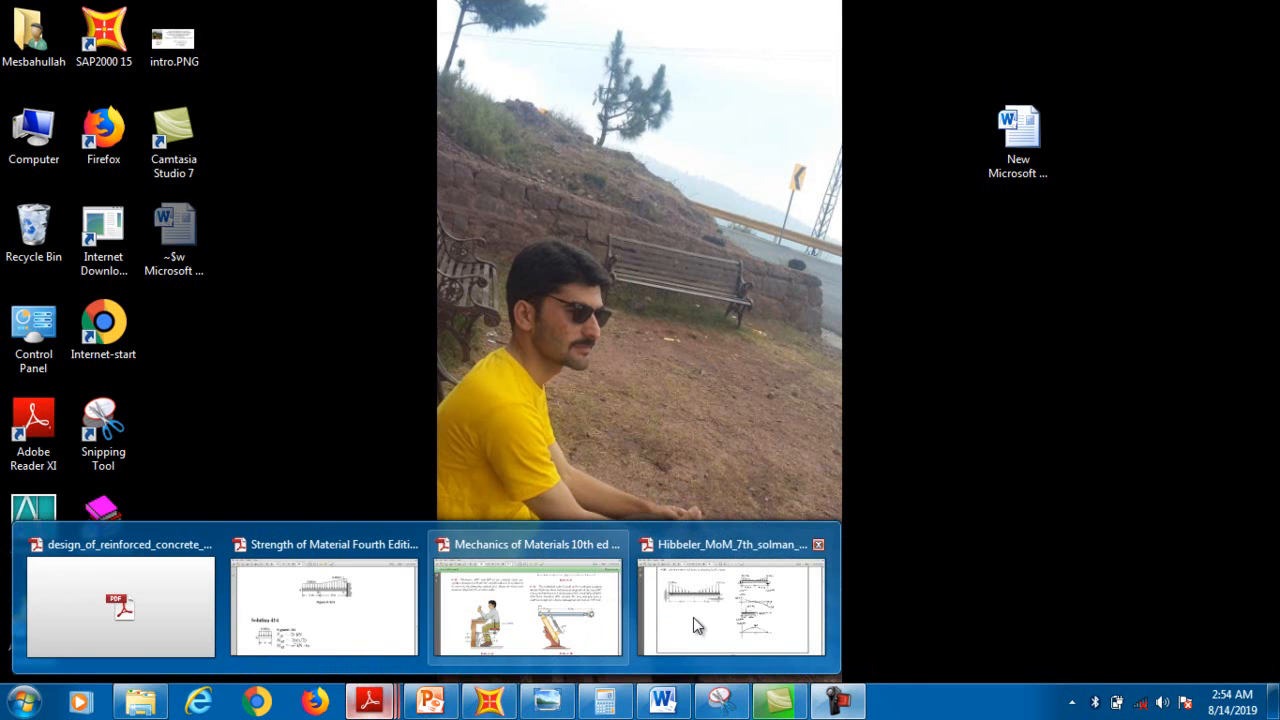
pyautogui.click(728, 612)
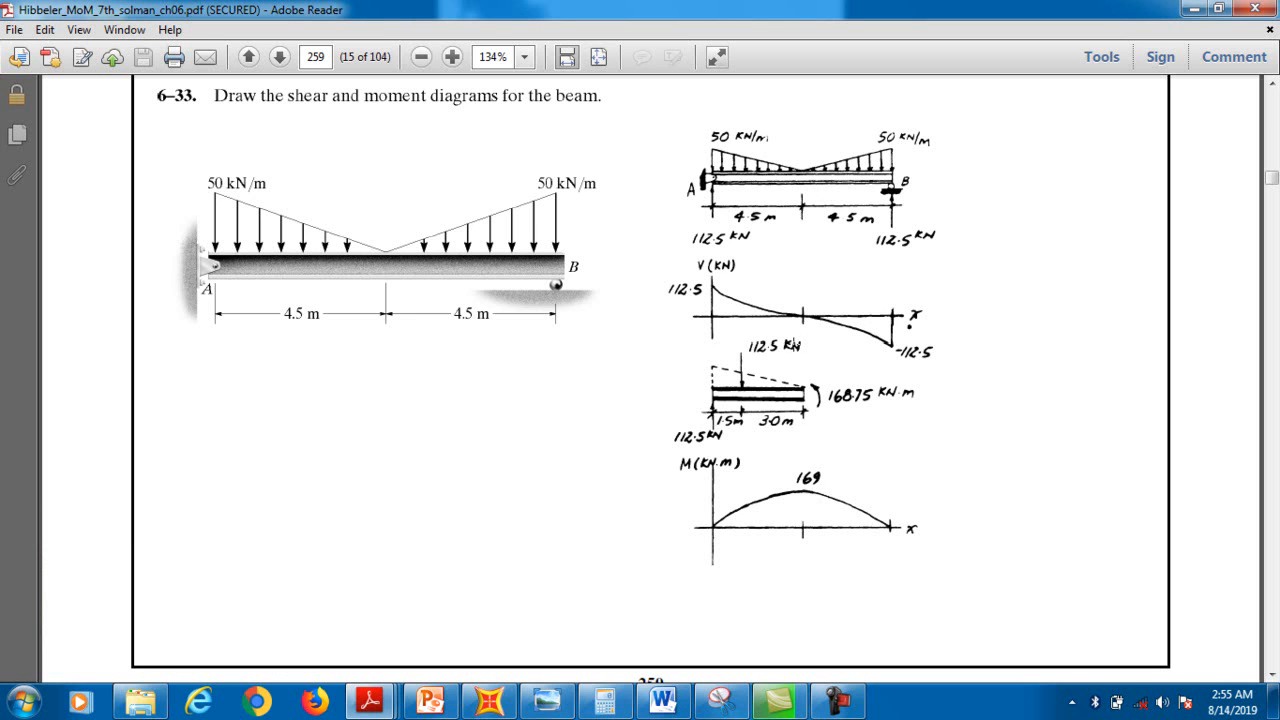
pyautogui.scroll(3, 488, 287)
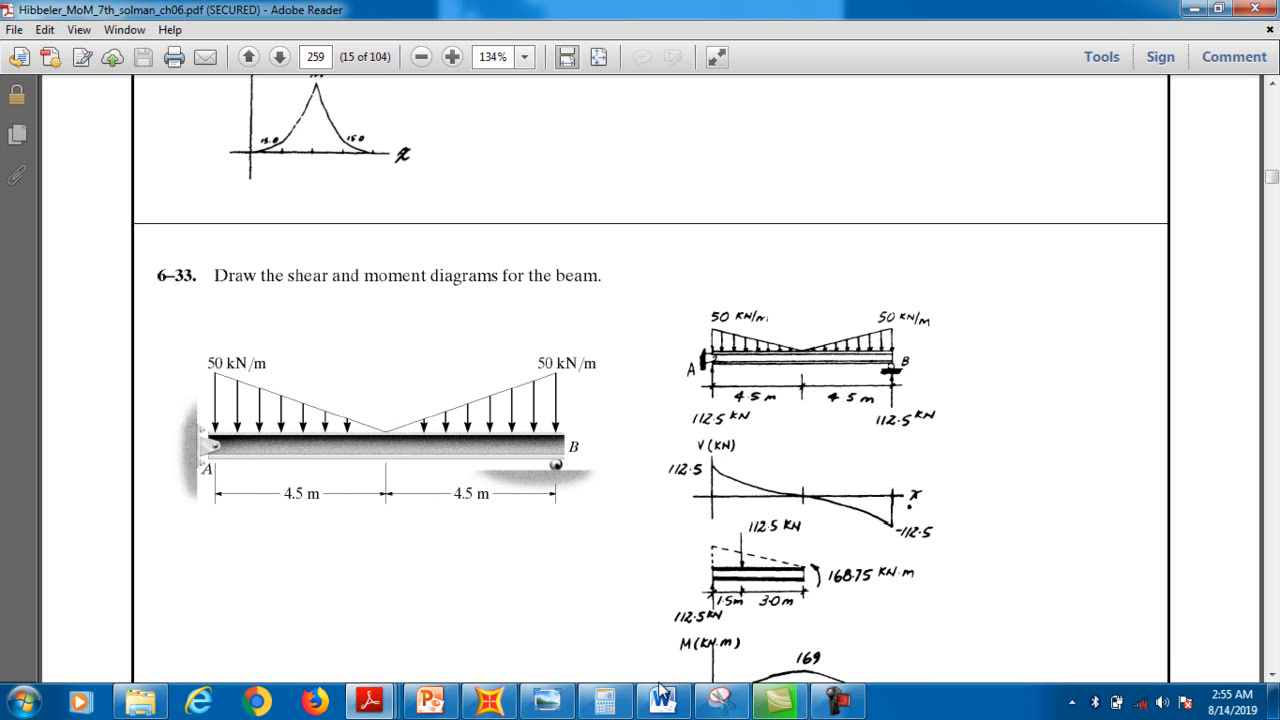
# - Switch to Snipping Tool and sketch a beam on an upright pinned support and a horizontal beam pinned to a vertical wall
pyautogui.click(726, 702)
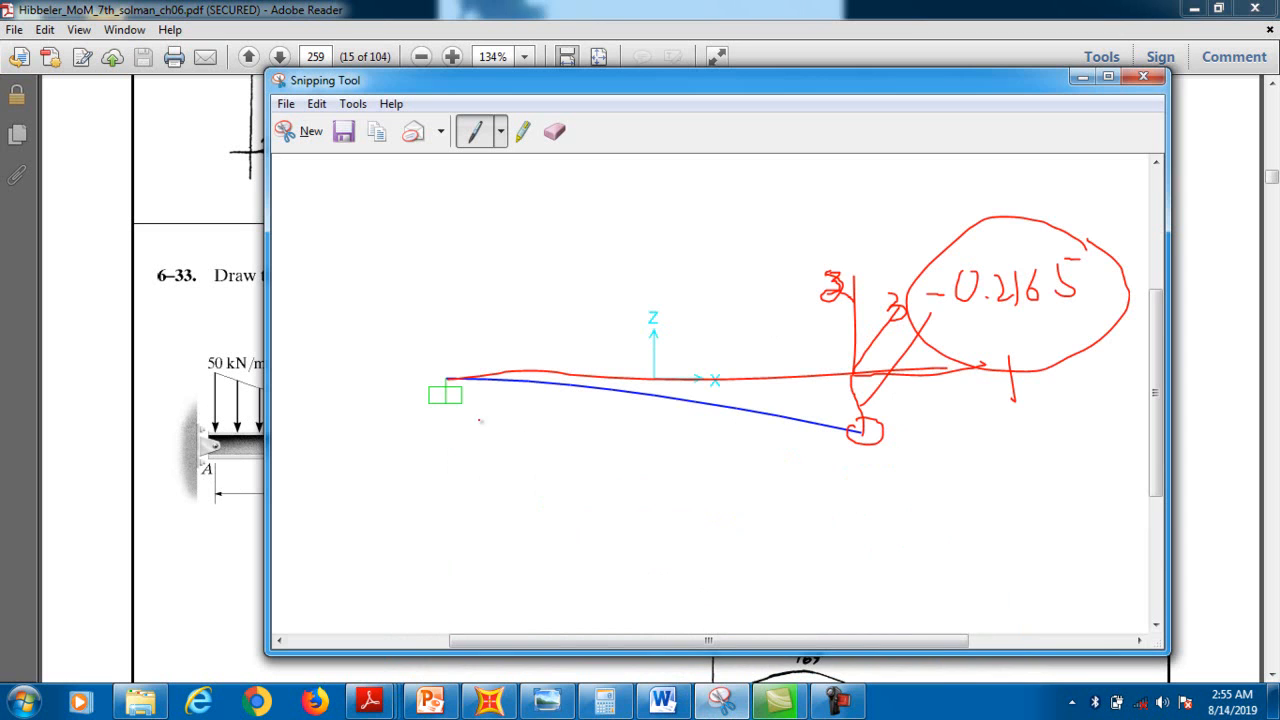
pyautogui.moveTo(420, 215)
pyautogui.mouseDown()
pyautogui.moveTo(403, 249)
pyautogui.moveTo(421, 222)
pyautogui.moveTo(444, 246)
pyautogui.moveTo(404, 248)
pyautogui.moveTo(402, 266)
pyautogui.mouseUp()
pyautogui.moveTo(417, 257); pyautogui.dragTo(408, 271)
pyautogui.moveTo(436, 258); pyautogui.dragTo(428, 279)
pyautogui.moveTo(429, 214); pyautogui.dragTo(641, 205)
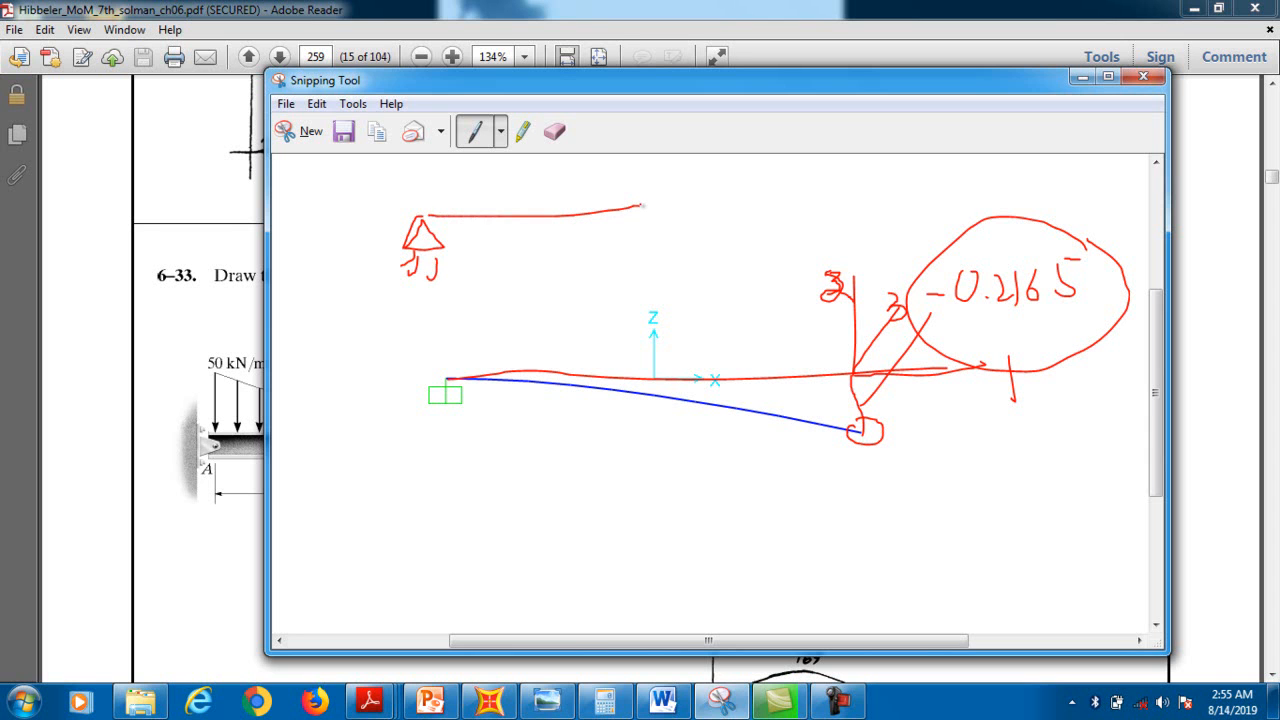
pyautogui.moveTo(540, 255); pyautogui.dragTo(543, 324)
pyautogui.moveTo(541, 268)
pyautogui.mouseDown()
pyautogui.moveTo(562, 302)
pyautogui.moveTo(543, 306)
pyautogui.moveTo(758, 295)
pyautogui.mouseUp()
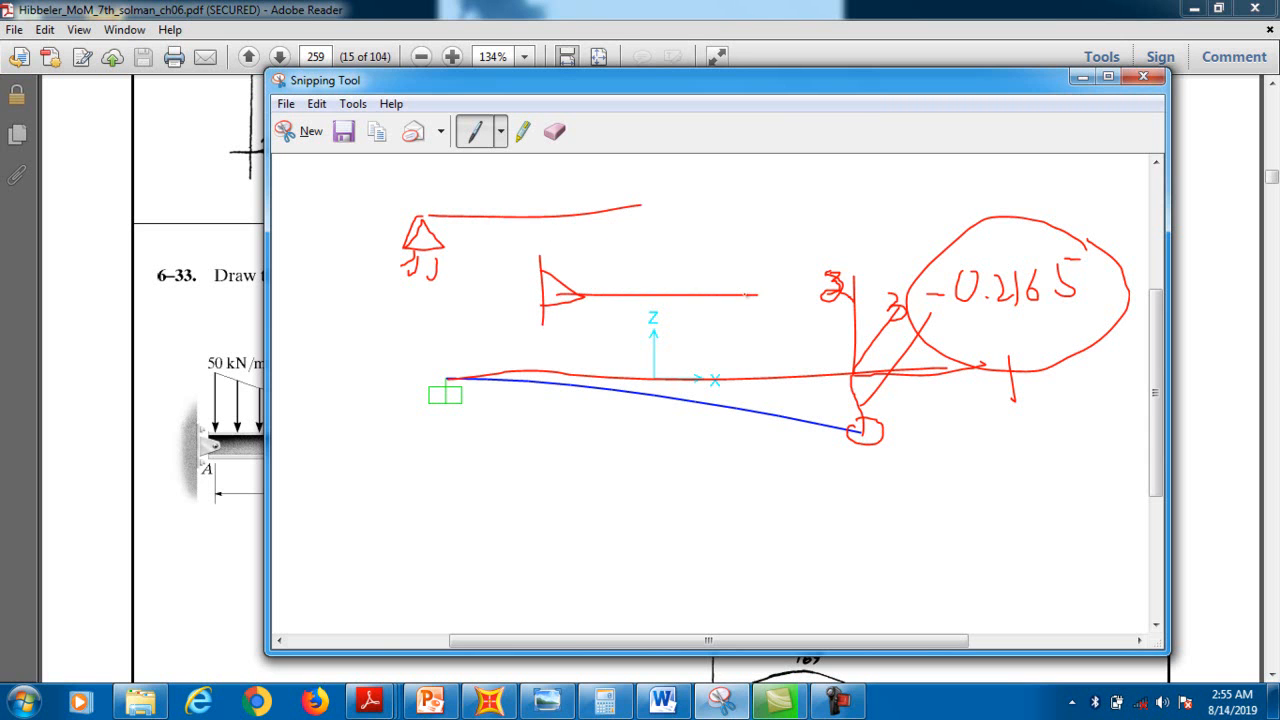
# - Circle the upright pinned support and sketch a bent beam sloping down to a support at its lower end
pyautogui.moveTo(441, 221)
pyautogui.mouseDown()
pyautogui.moveTo(406, 246)
pyautogui.moveTo(455, 242)
pyautogui.moveTo(418, 215)
pyautogui.mouseUp()
pyautogui.moveTo(381, 436)
pyautogui.mouseDown()
pyautogui.moveTo(500, 453)
pyautogui.moveTo(612, 546)
pyautogui.moveTo(626, 530)
pyautogui.moveTo(644, 536)
pyautogui.moveTo(612, 548)
pyautogui.moveTo(614, 564)
pyautogui.moveTo(635, 550)
pyautogui.mouseUp()
pyautogui.moveTo(639, 538); pyautogui.dragTo(640, 548)
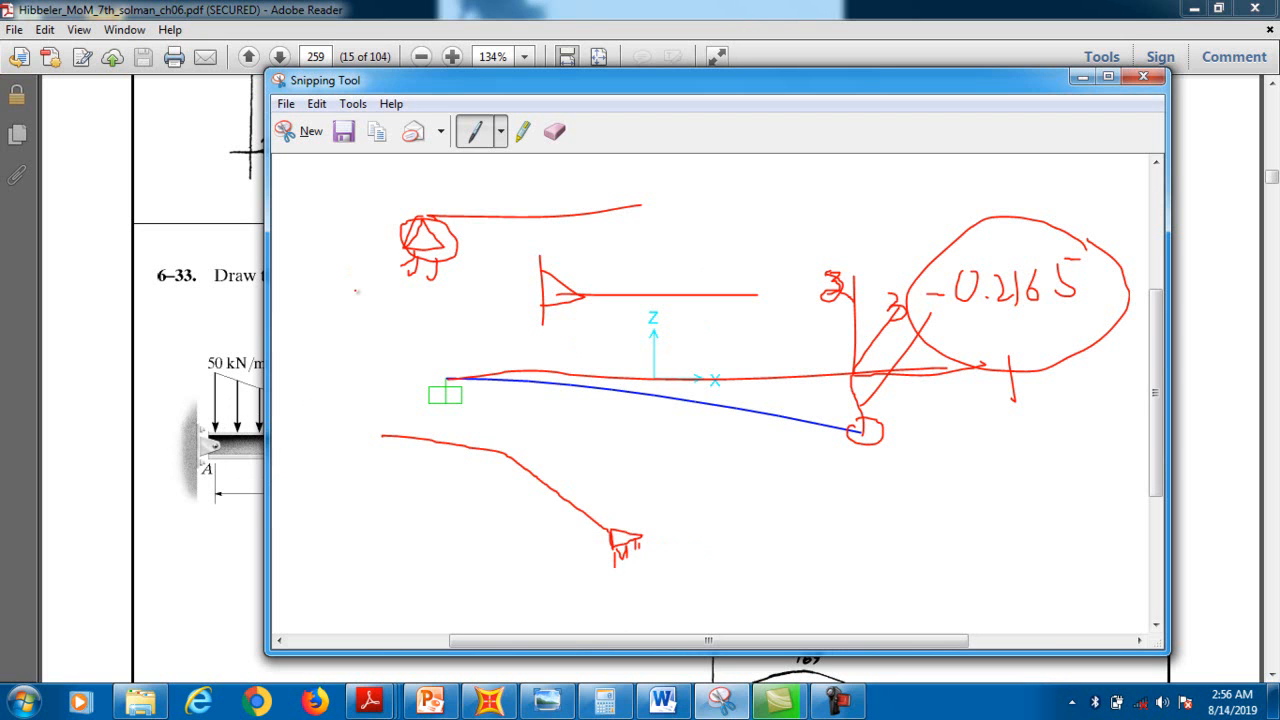
# - Draw upward arrows at the upright support and the wall support, then minimize Snipping Tool
pyautogui.moveTo(391, 250)
pyautogui.mouseDown()
pyautogui.moveTo(390, 203)
pyautogui.moveTo(378, 210)
pyautogui.moveTo(391, 198)
pyautogui.moveTo(405, 208)
pyautogui.moveTo(377, 210)
pyautogui.mouseUp()
pyautogui.moveTo(588, 316)
pyautogui.mouseDown()
pyautogui.moveTo(576, 246)
pyautogui.moveTo(573, 264)
pyautogui.moveTo(606, 266)
pyautogui.moveTo(562, 266)
pyautogui.mouseUp()
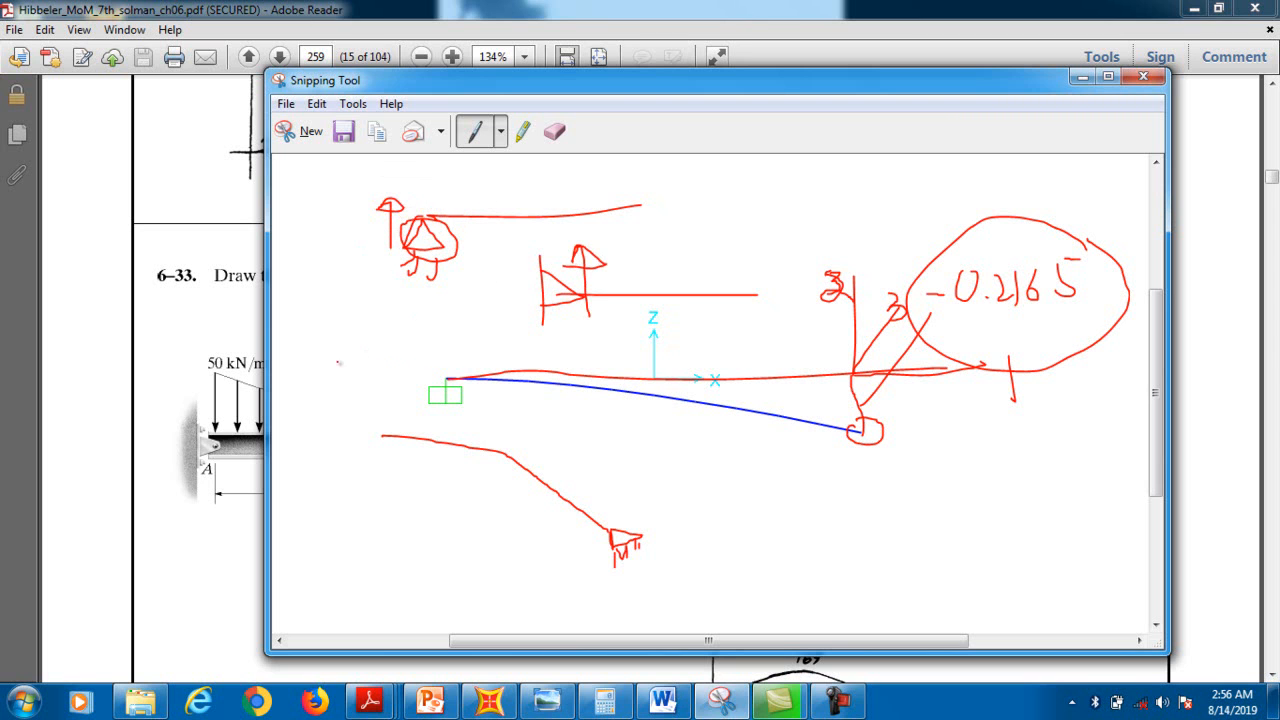
pyautogui.click(1081, 78)
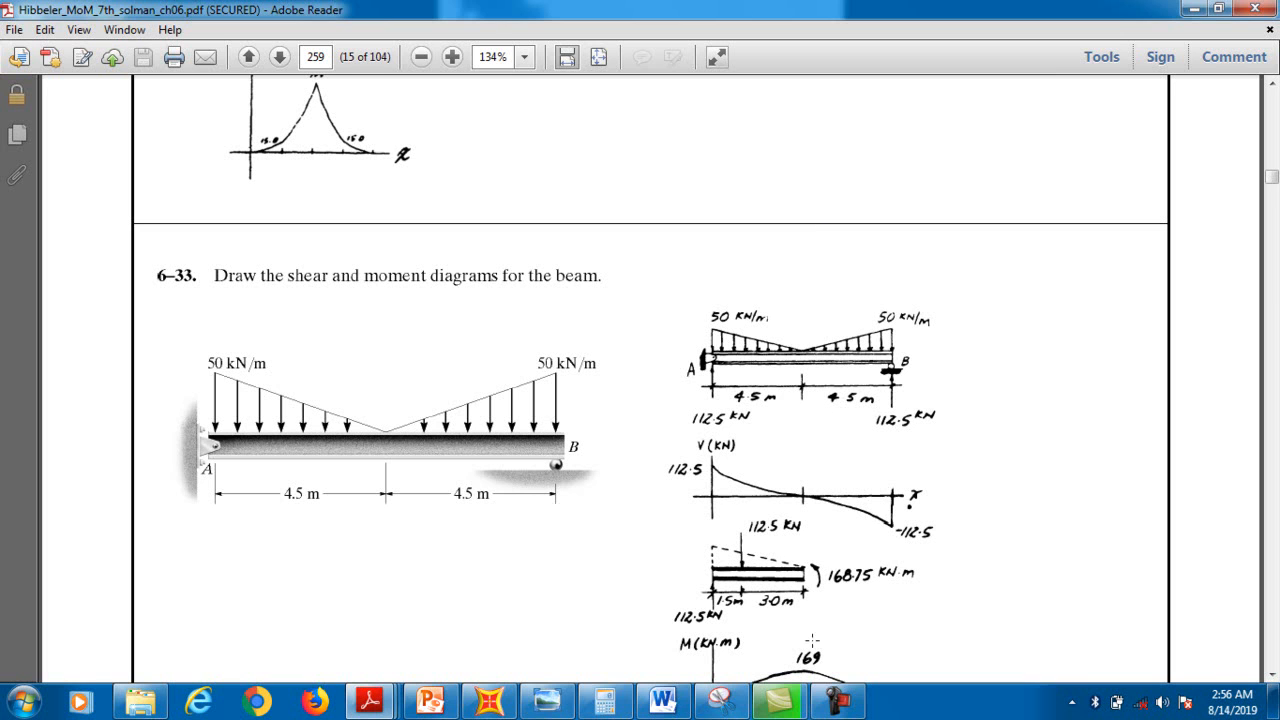
pyautogui.click(831, 702)
pyautogui.click(830, 711)
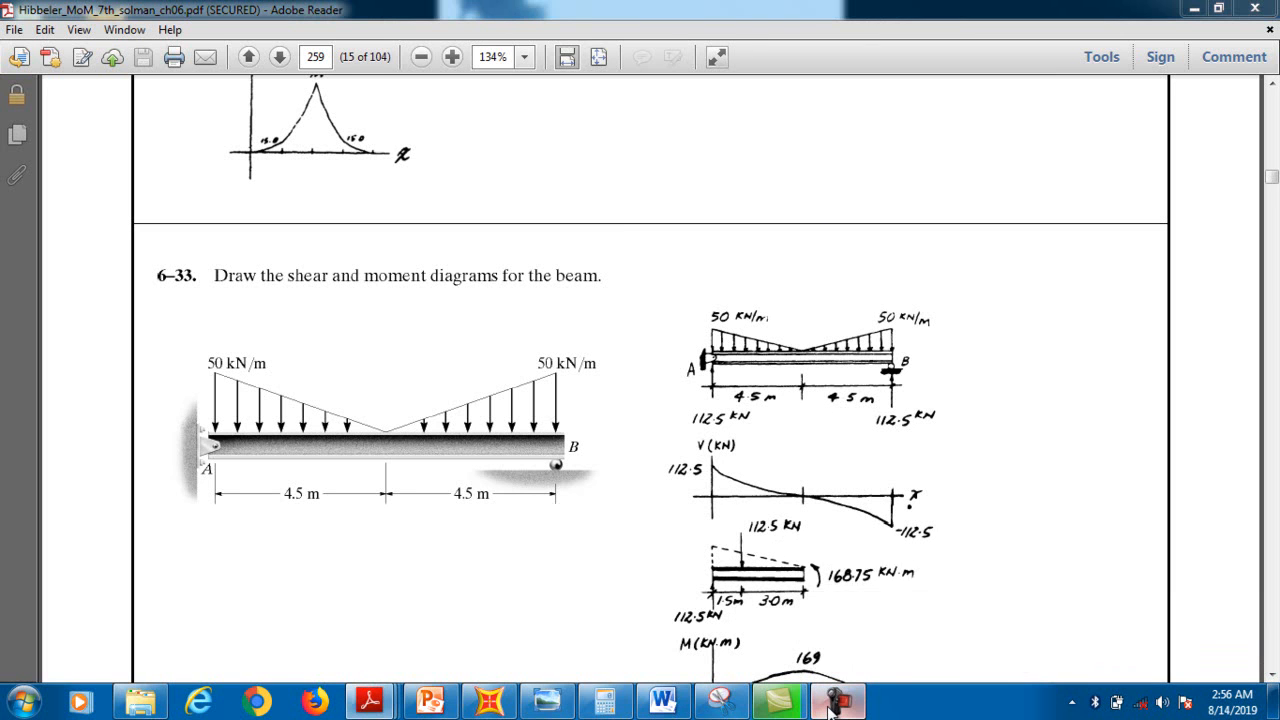
pyautogui.click(830, 711)
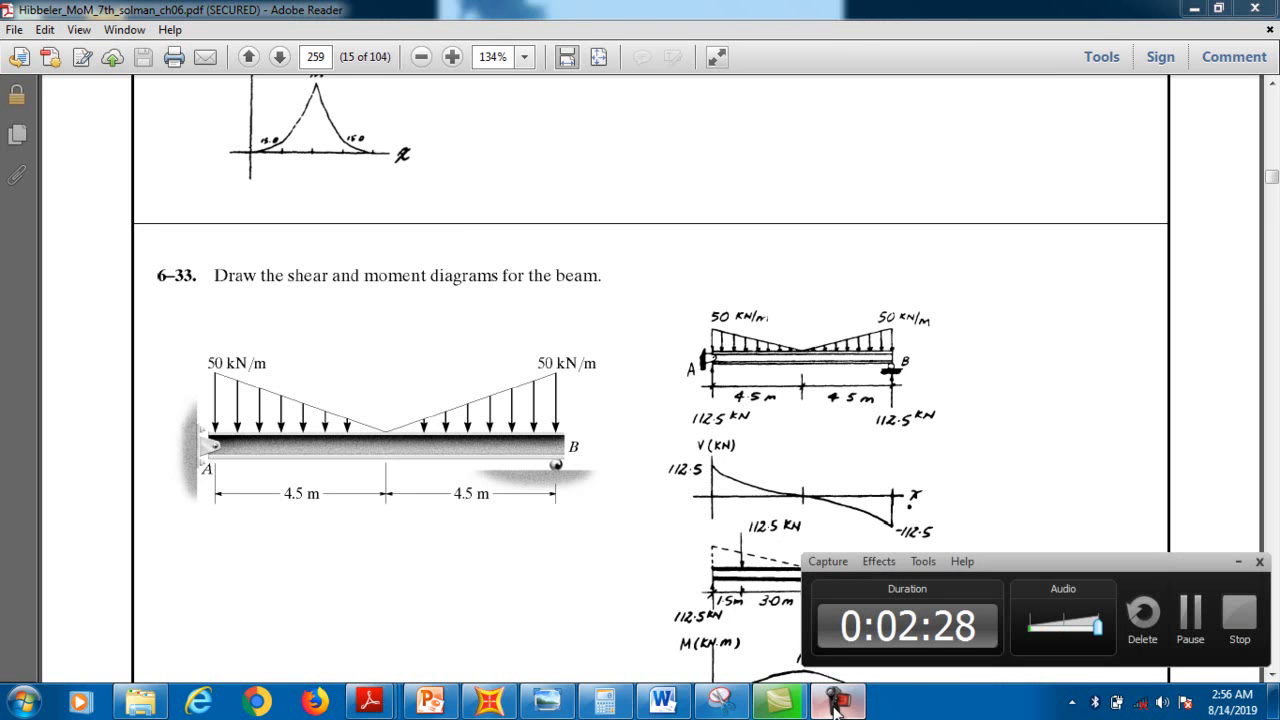
pyautogui.click(1238, 562)
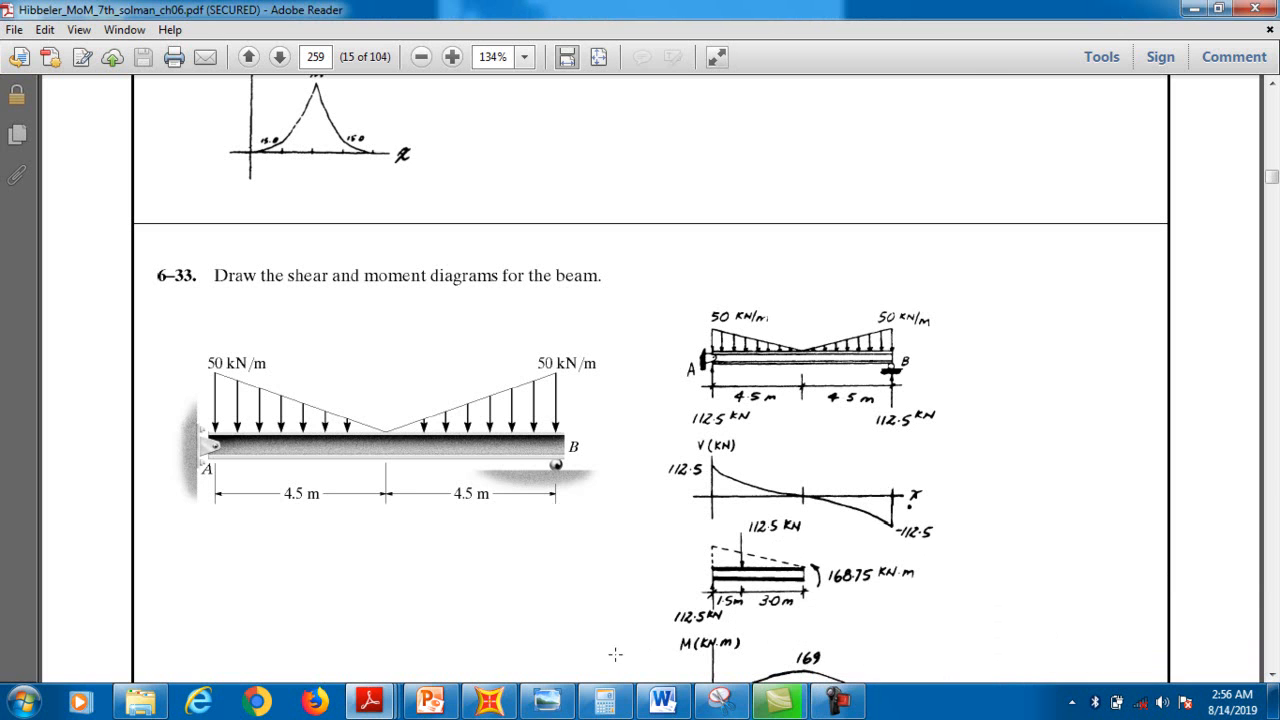
# - Switch to SAP2000 and create a new model from the Beam template with 1 span of length 9 m
pyautogui.click(490, 703)
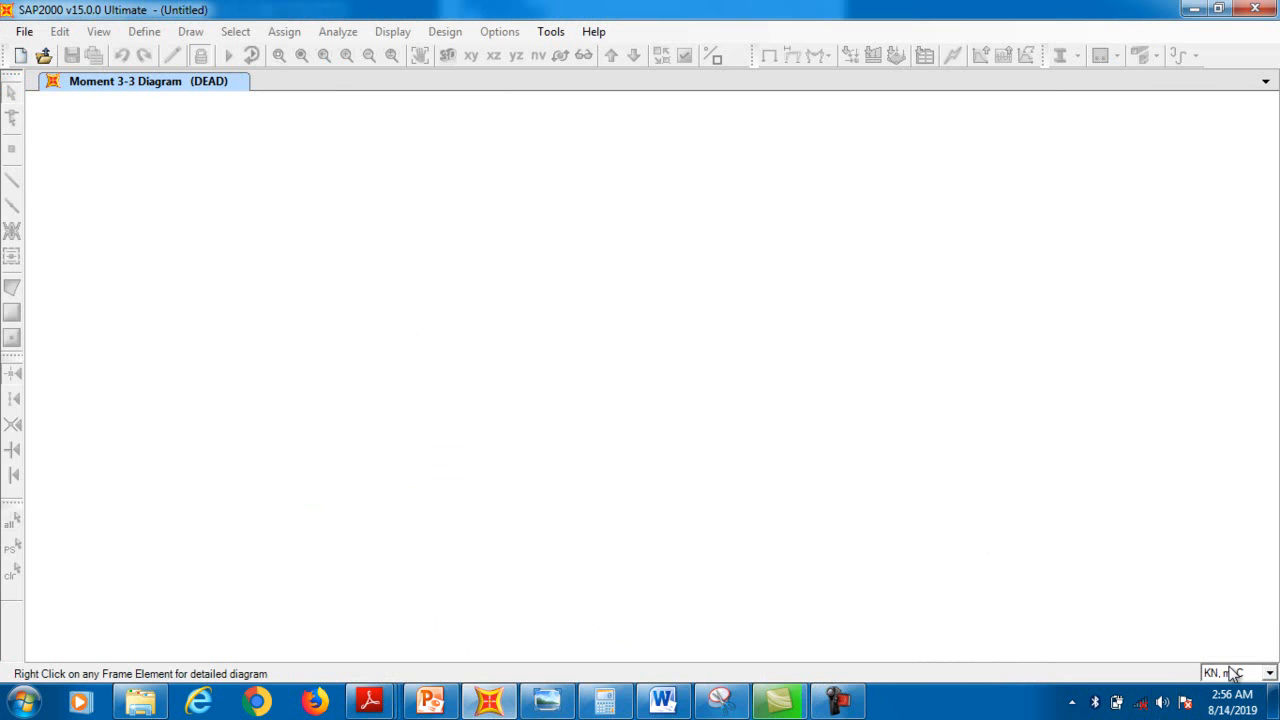
pyautogui.click(20, 55)
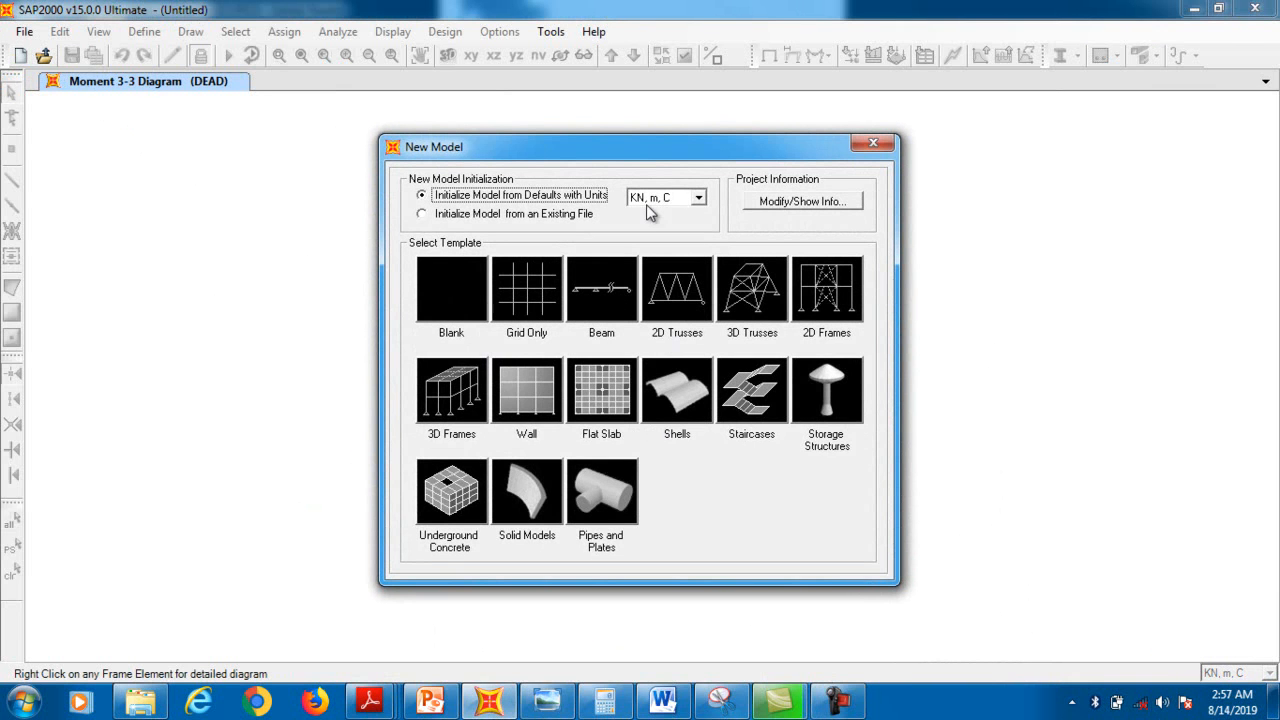
pyautogui.click(604, 292)
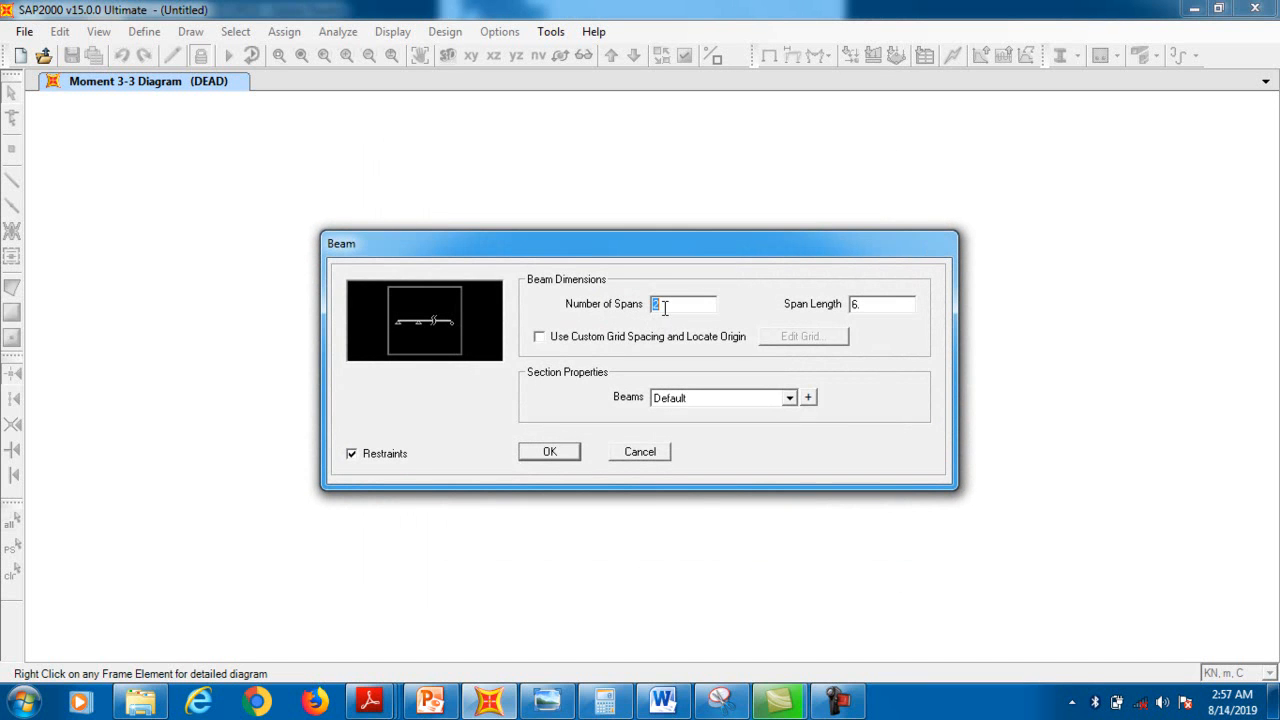
pyautogui.write('1')
pyautogui.doubleClick(882, 301)
pyautogui.click(882, 301)
pyautogui.press('BackSpace')
pyautogui.write('9')
pyautogui.click(550, 462)
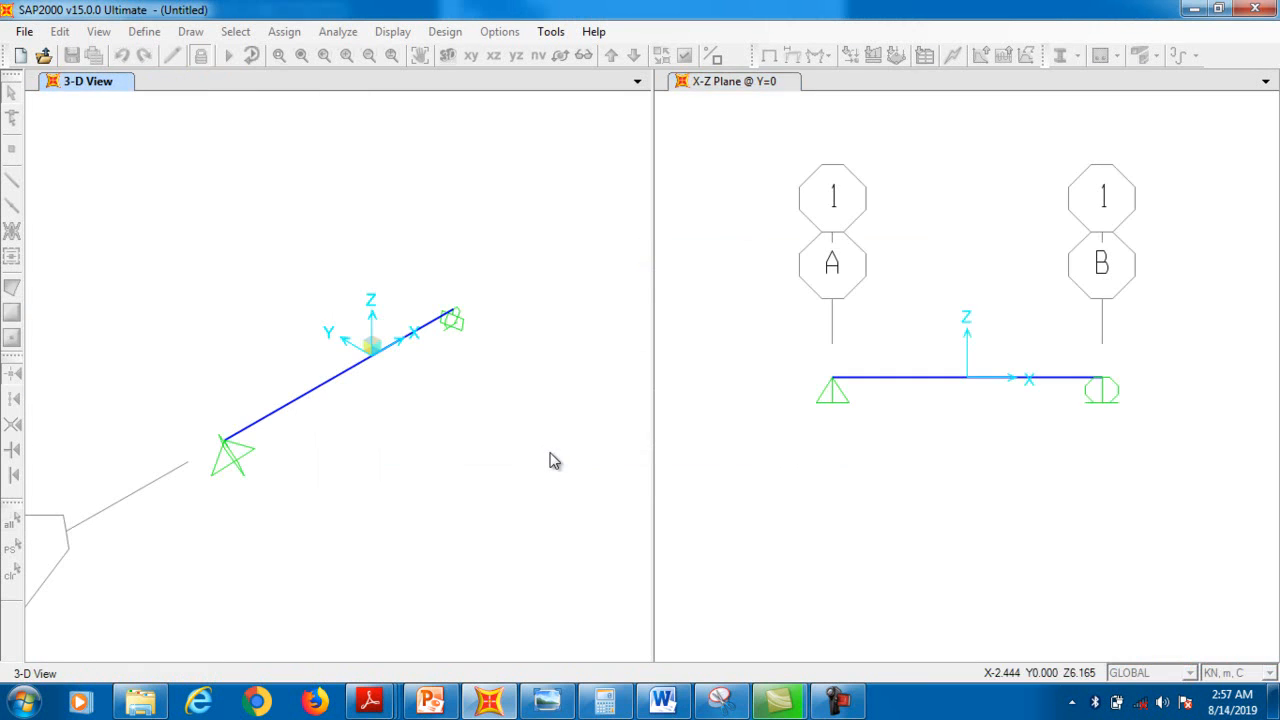
# - Close the 3-D view, leaving only the X-Z plane view of the beam with nothing selected
pyautogui.click(128, 81)
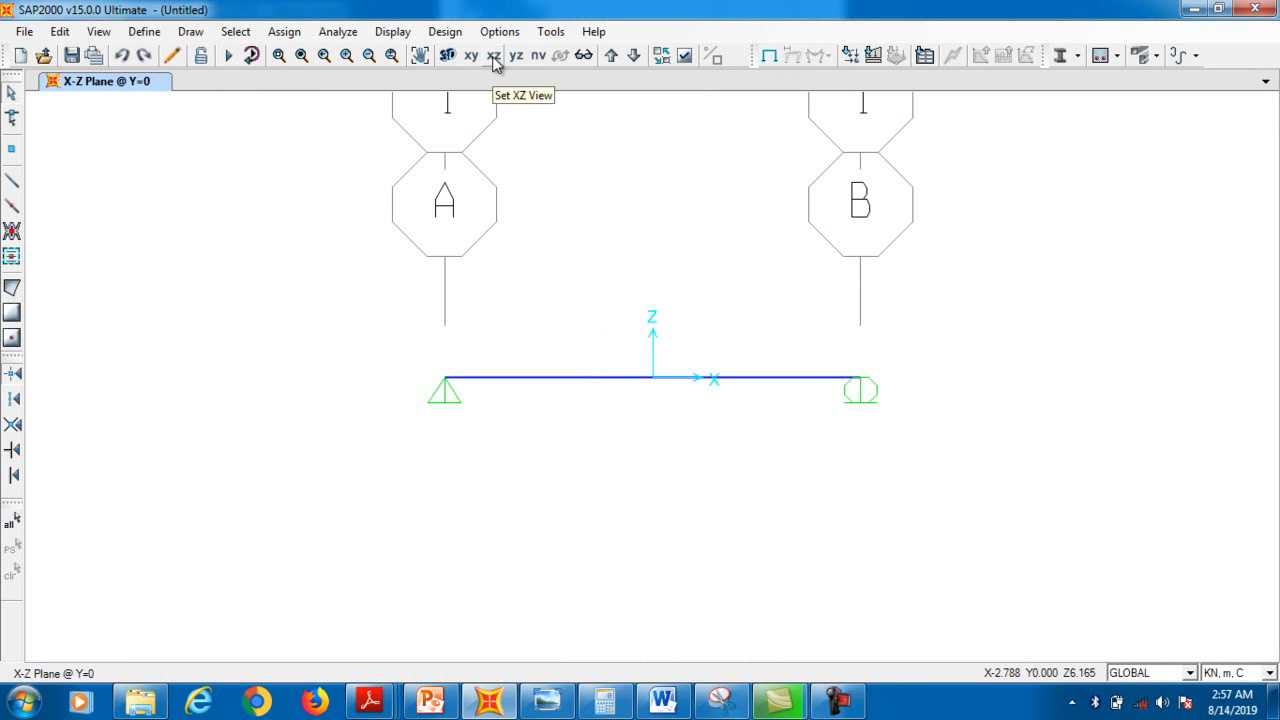
pyautogui.click(446, 378)
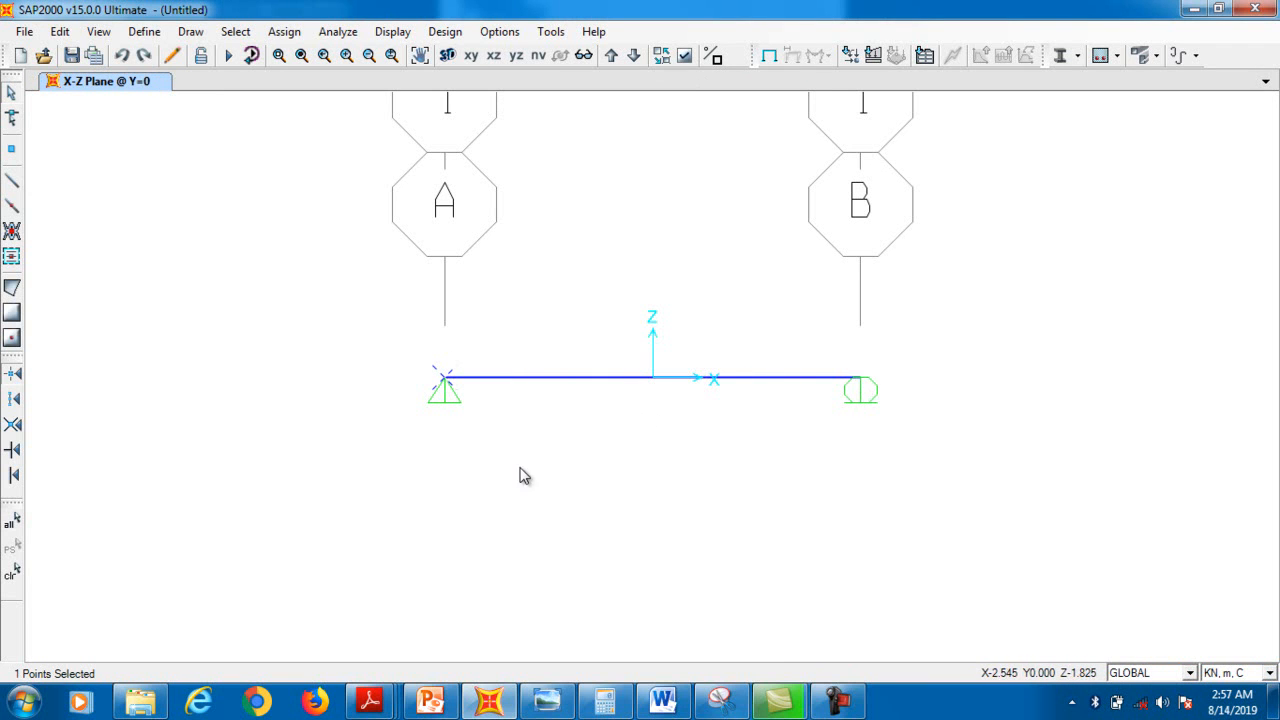
pyautogui.hotkey('ctrl', 'q')
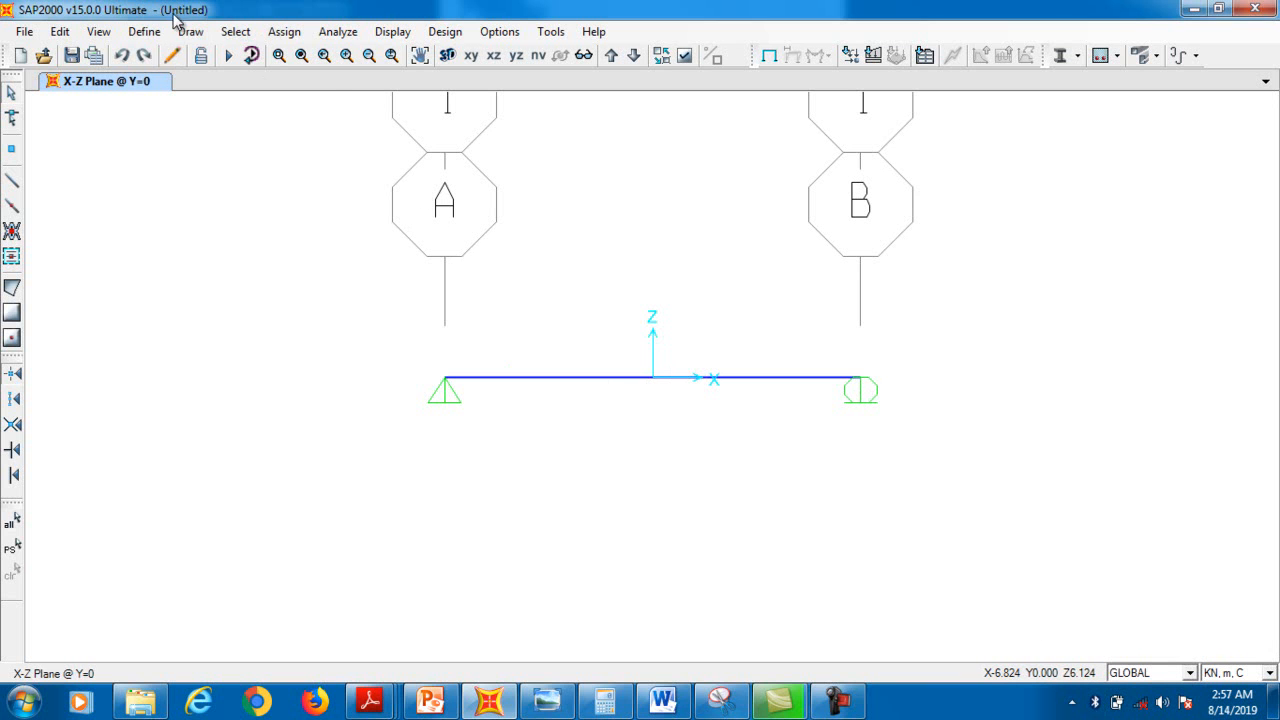
# - Set the mass and weight property modifiers of frame section FSEC1 to 0
pyautogui.click(146, 31)
pyautogui.moveTo(172, 90)
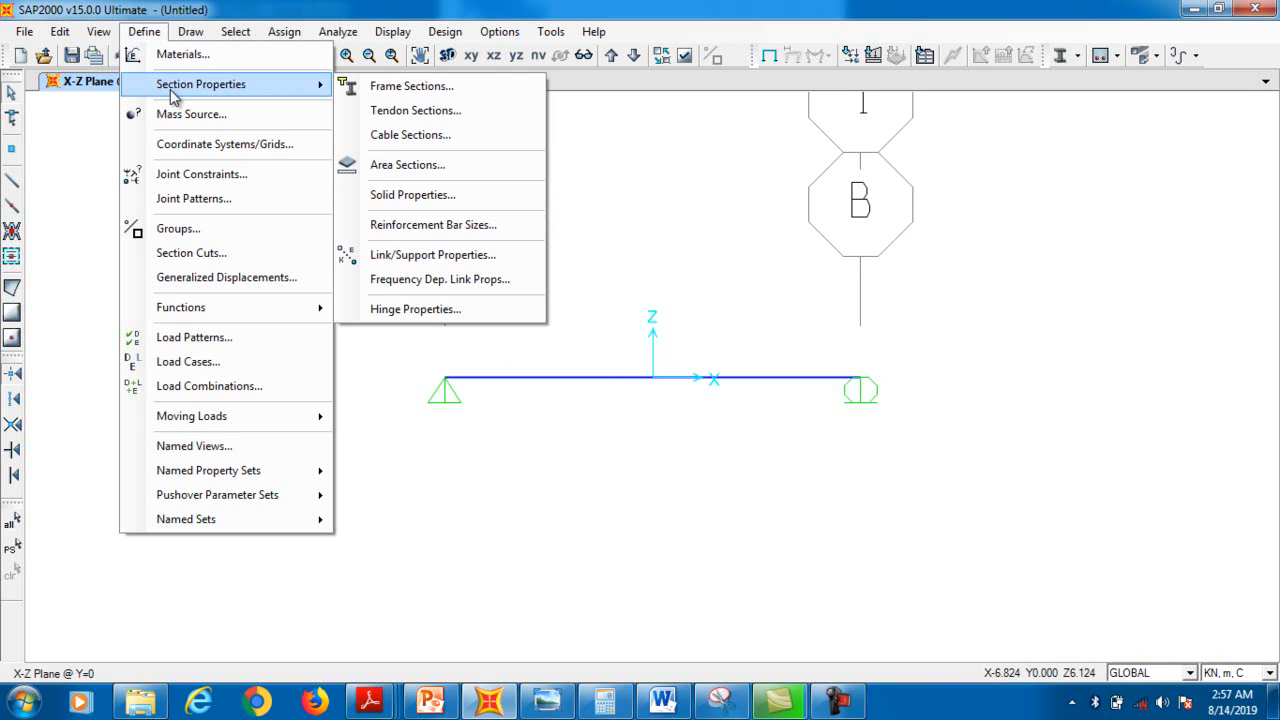
pyautogui.click(416, 88)
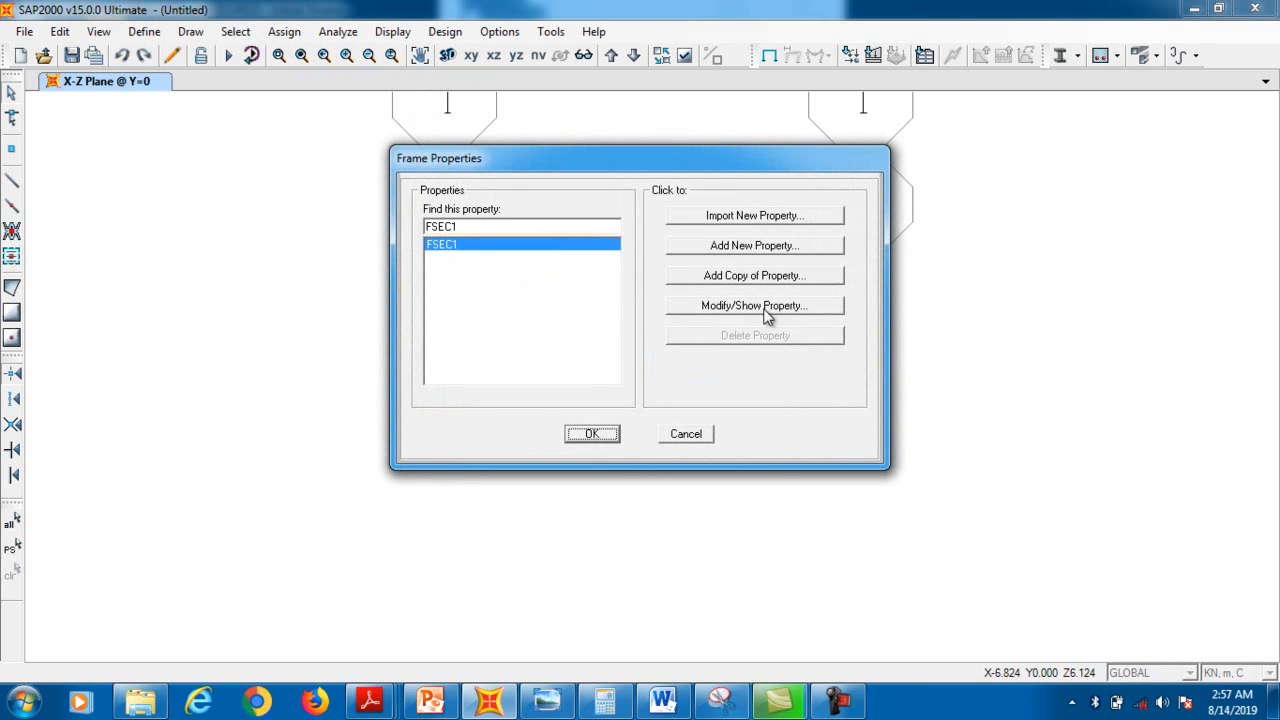
pyautogui.click(766, 308)
pyautogui.click(645, 284)
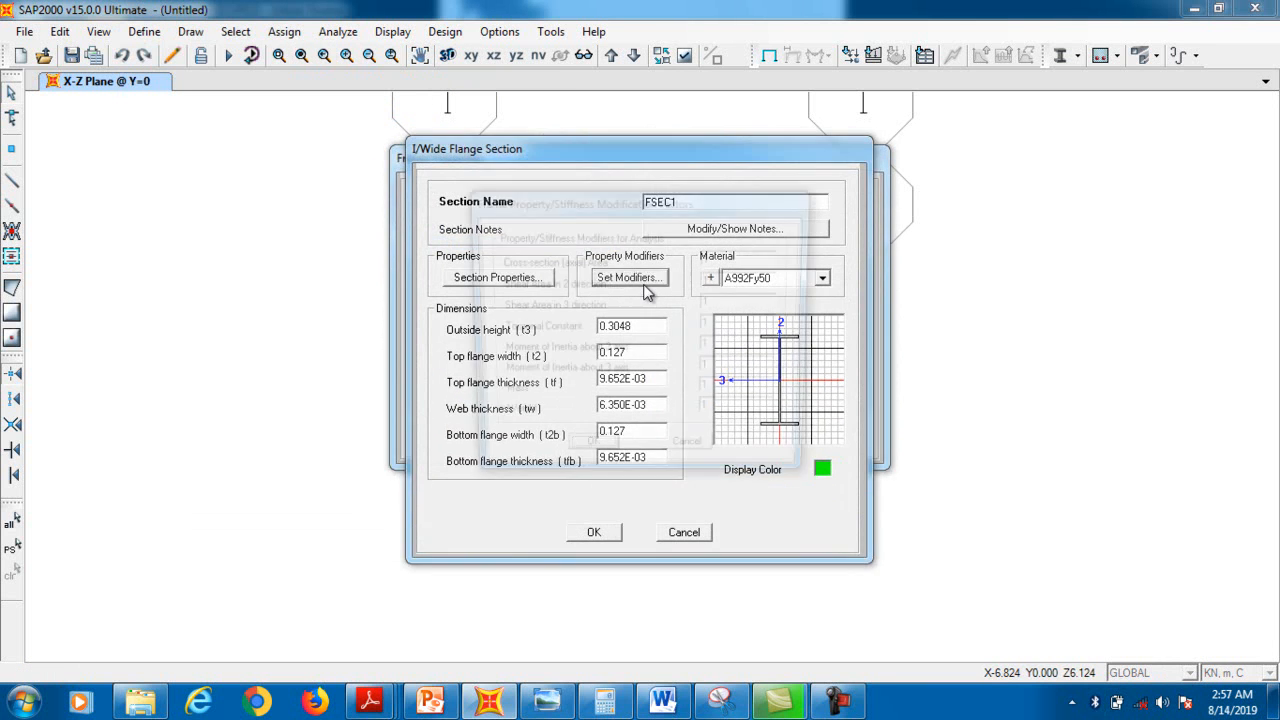
pyautogui.doubleClick(710, 415)
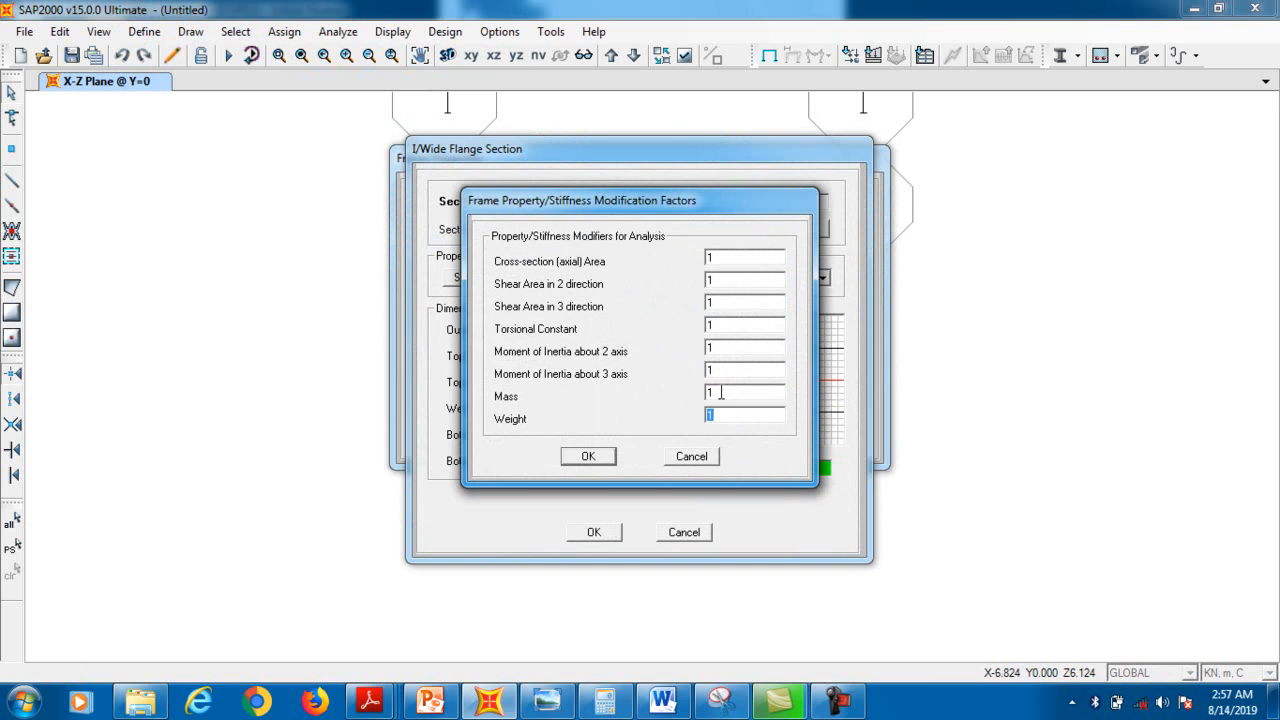
pyautogui.write('0')
pyautogui.doubleClick(723, 393)
pyautogui.write('0')
pyautogui.click(588, 457)
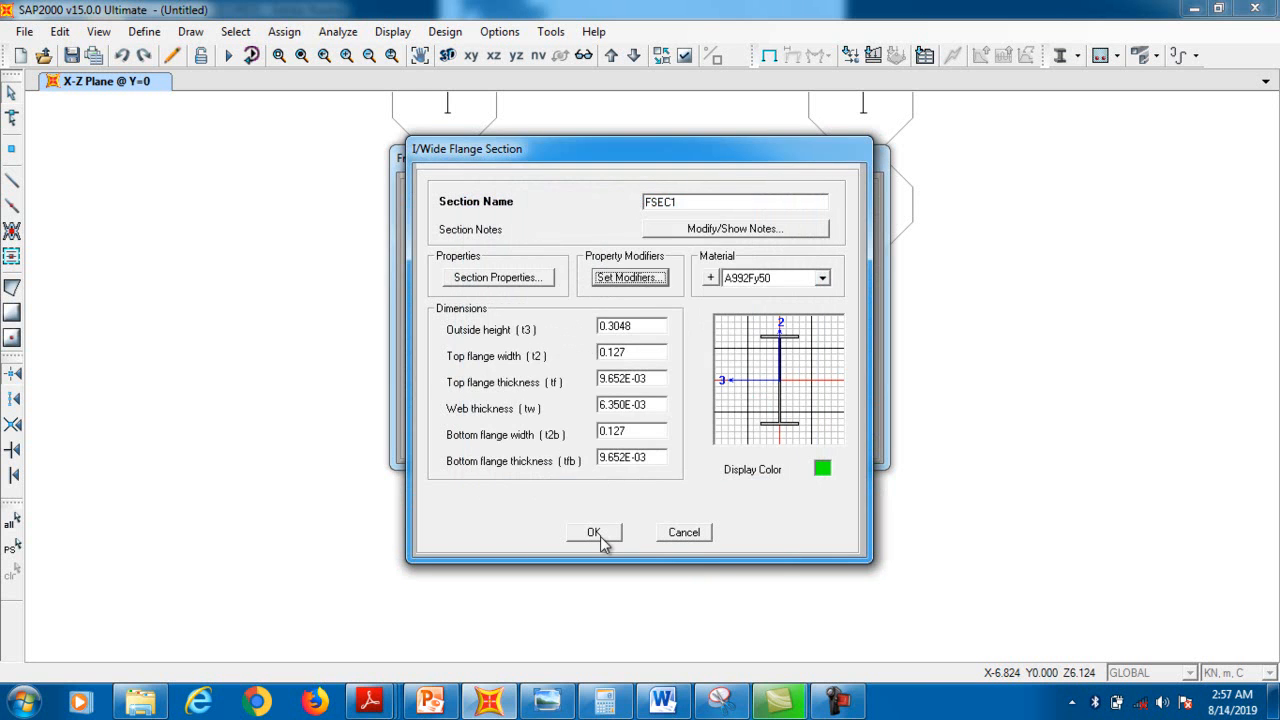
pyautogui.click(608, 534)
pyautogui.click(590, 436)
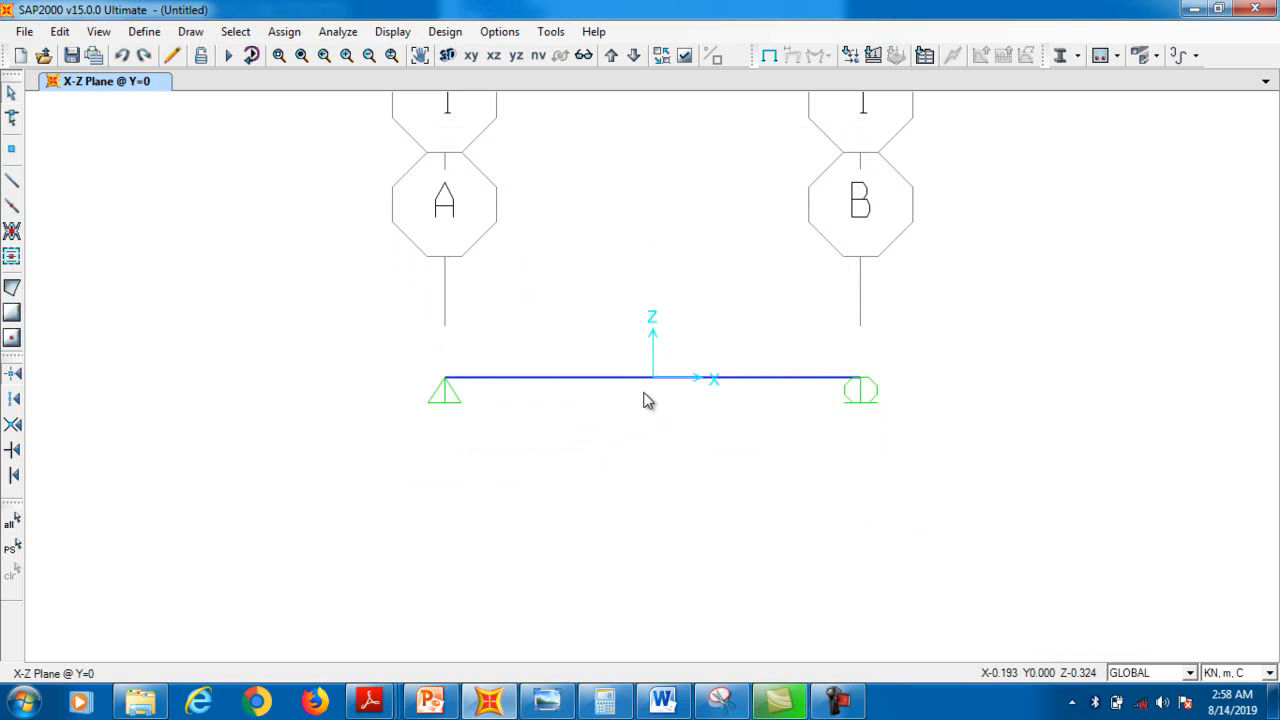
# - Select the beam and open the distributed frame load assignment for it
pyautogui.moveTo(645, 398); pyautogui.dragTo(588, 314)
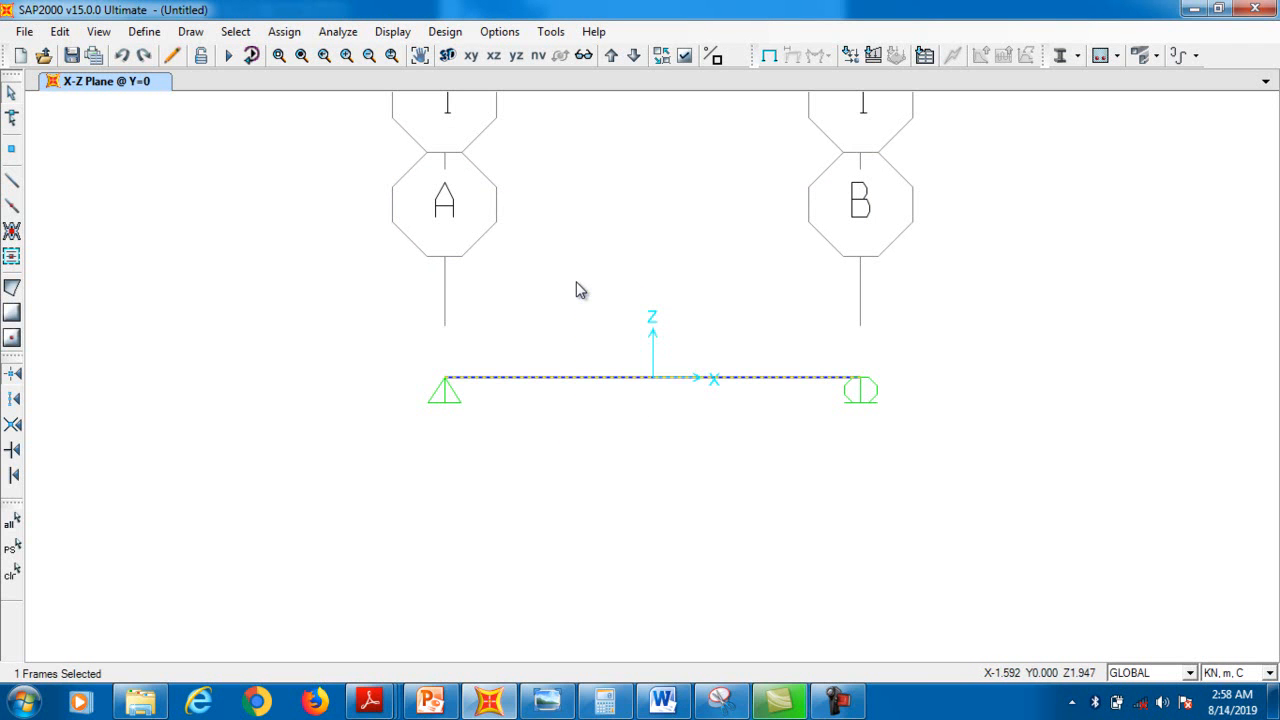
pyautogui.click(285, 32)
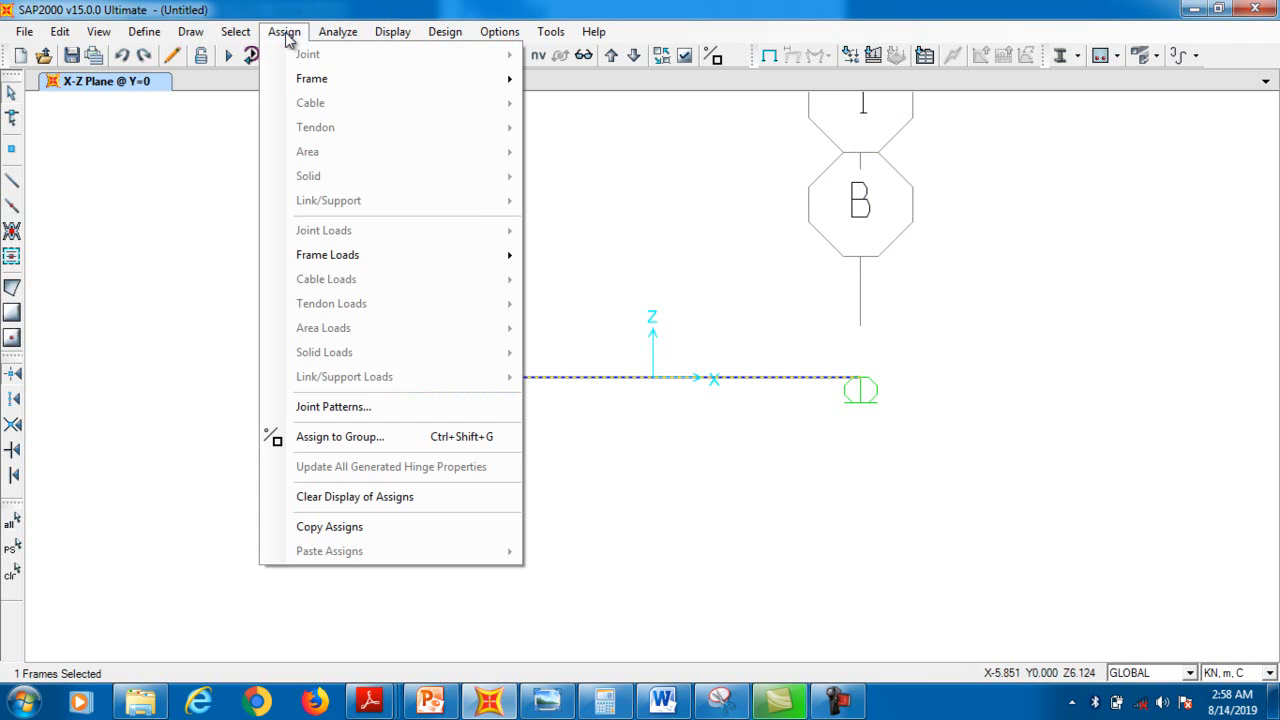
pyautogui.moveTo(377, 252)
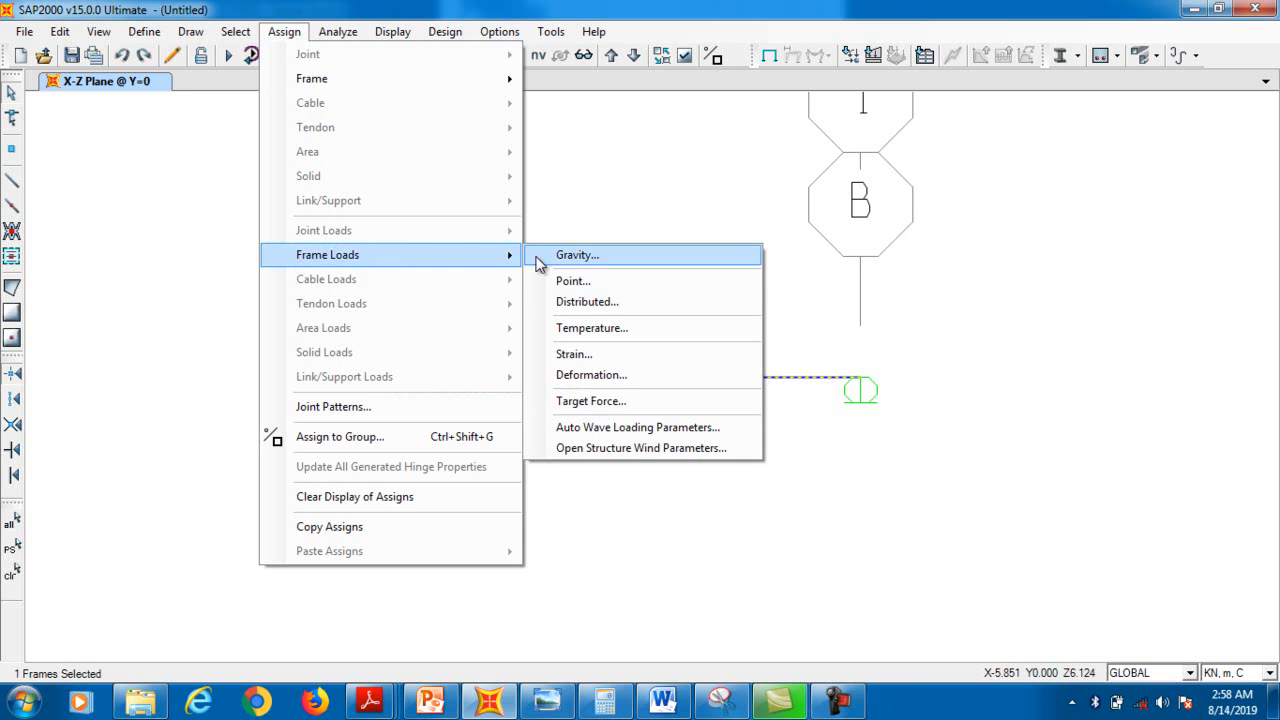
pyautogui.click(575, 299)
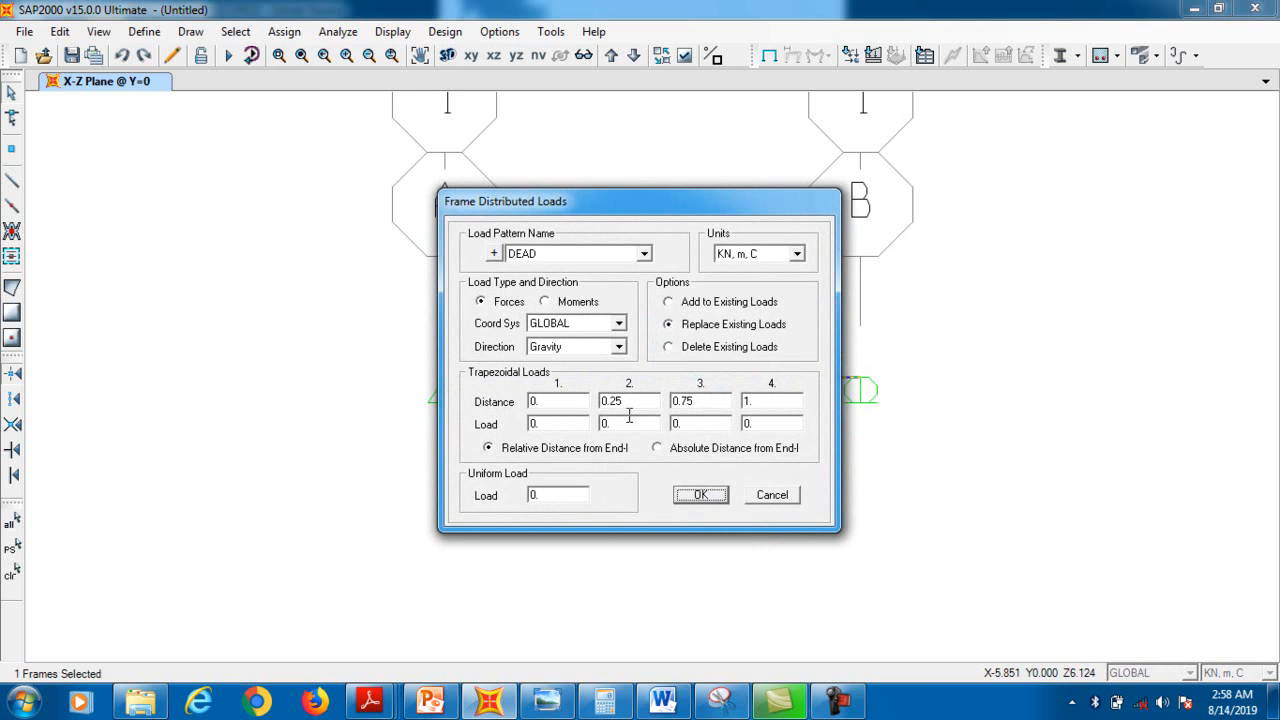
# - Check the load values and spacing of problem 6–33 in the Hibbeler solution PDF in Adobe Reader, and return to SAP2000
pyautogui.click(722, 703)
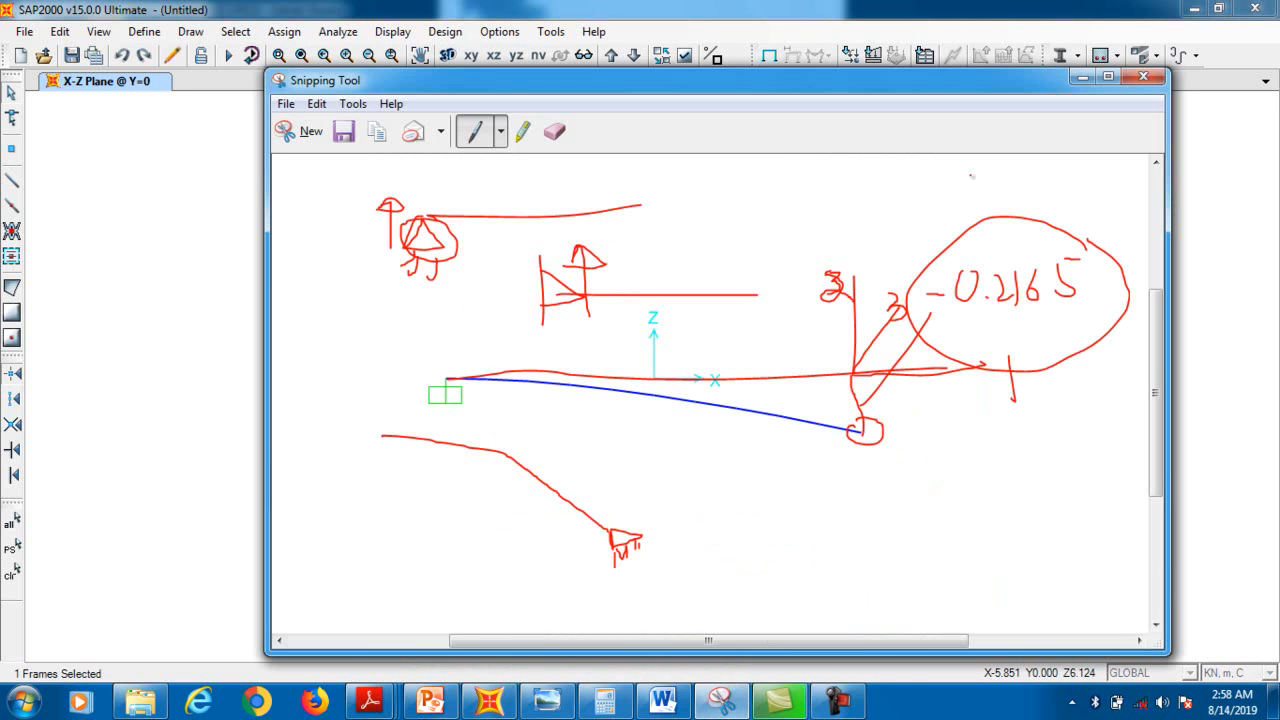
pyautogui.click(1081, 78)
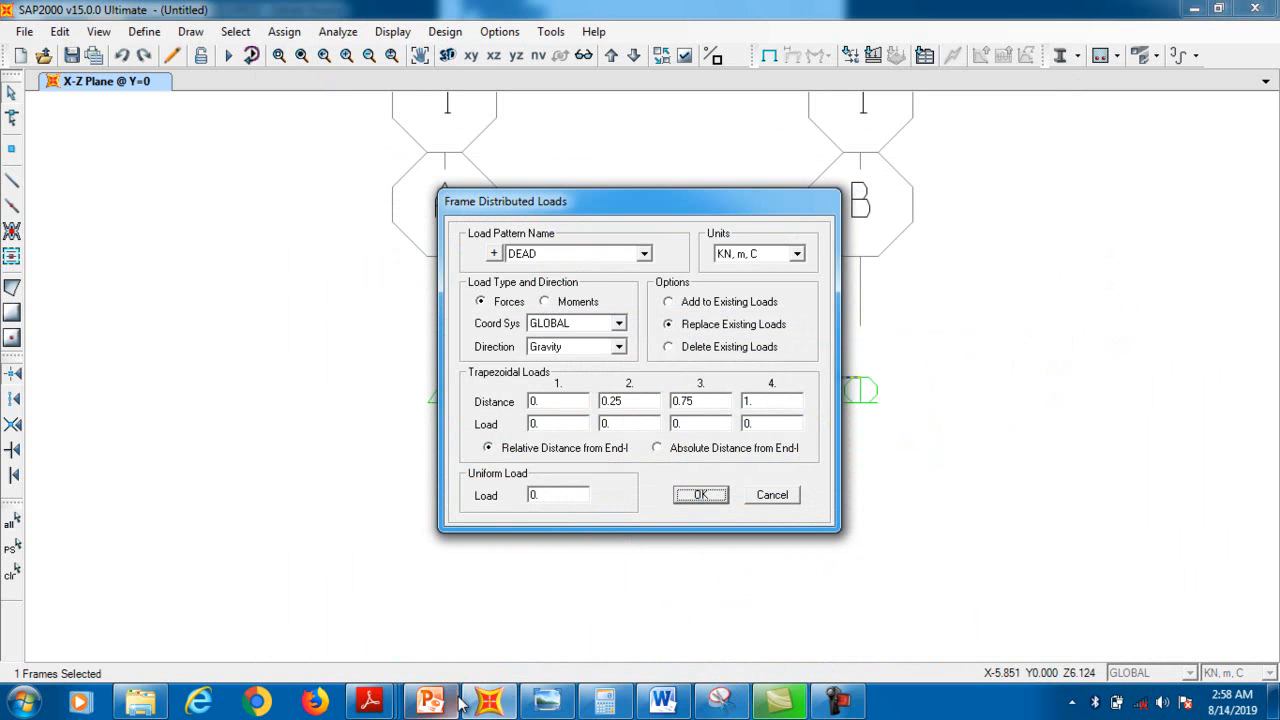
pyautogui.moveTo(370, 703)
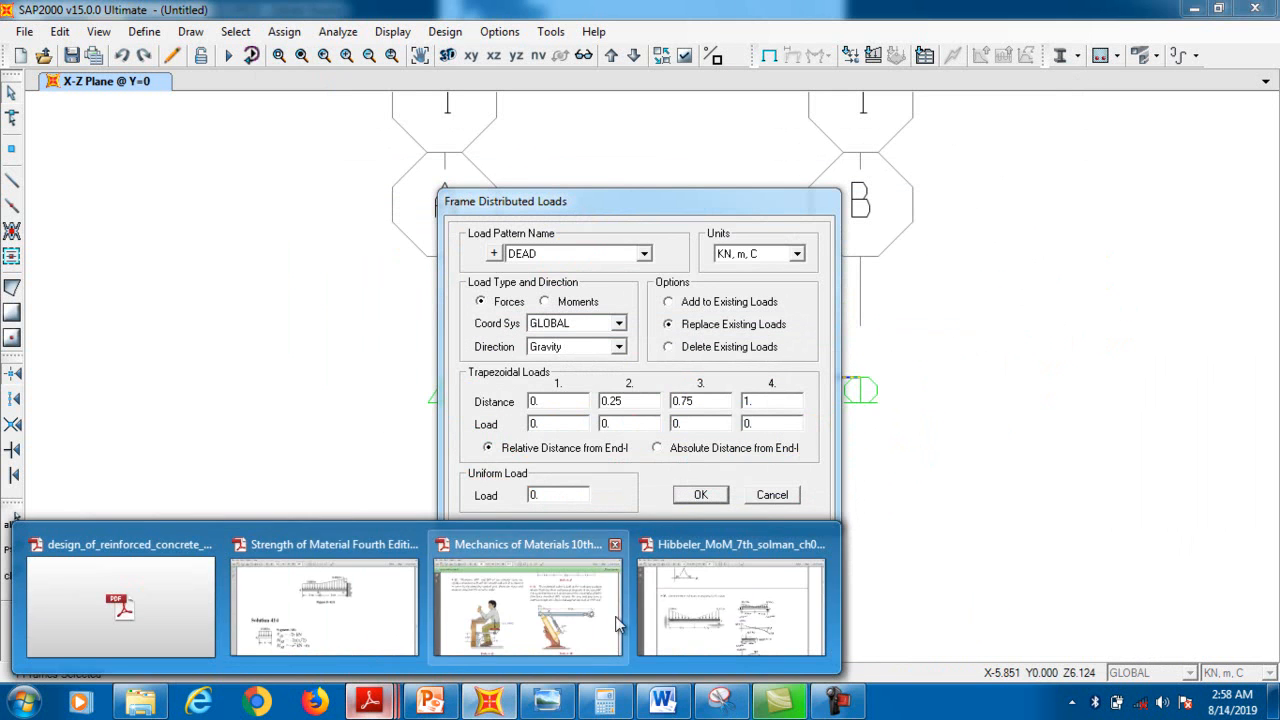
pyautogui.click(730, 610)
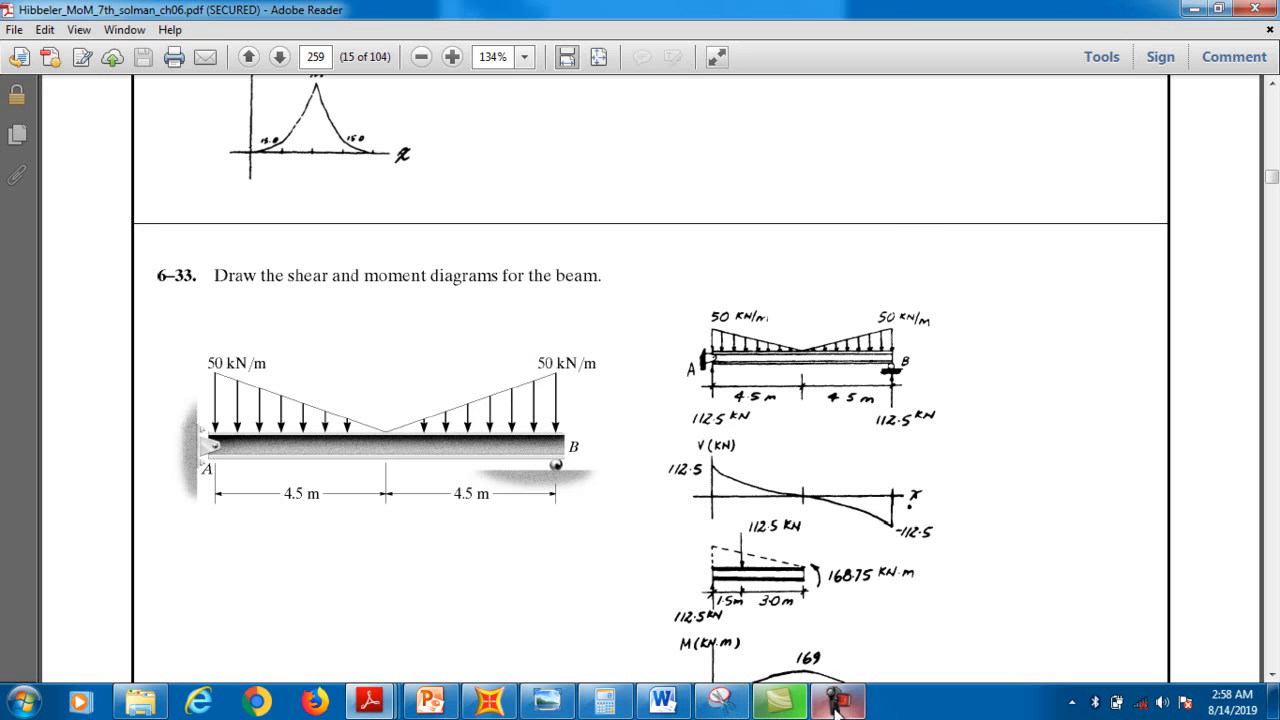
pyautogui.click(489, 703)
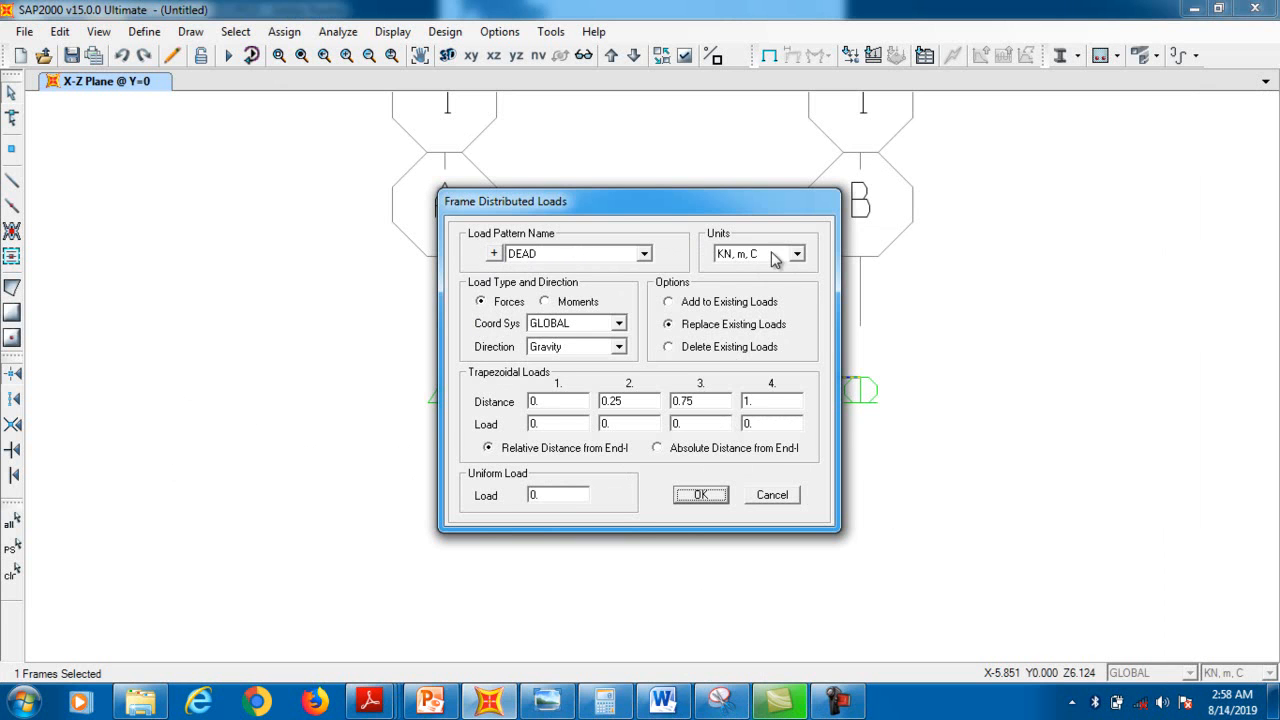
# - Set the distributed load to add to existing loads with absolute distances from End-I, and enter a load of 50 at distance 0
pyautogui.click(709, 305)
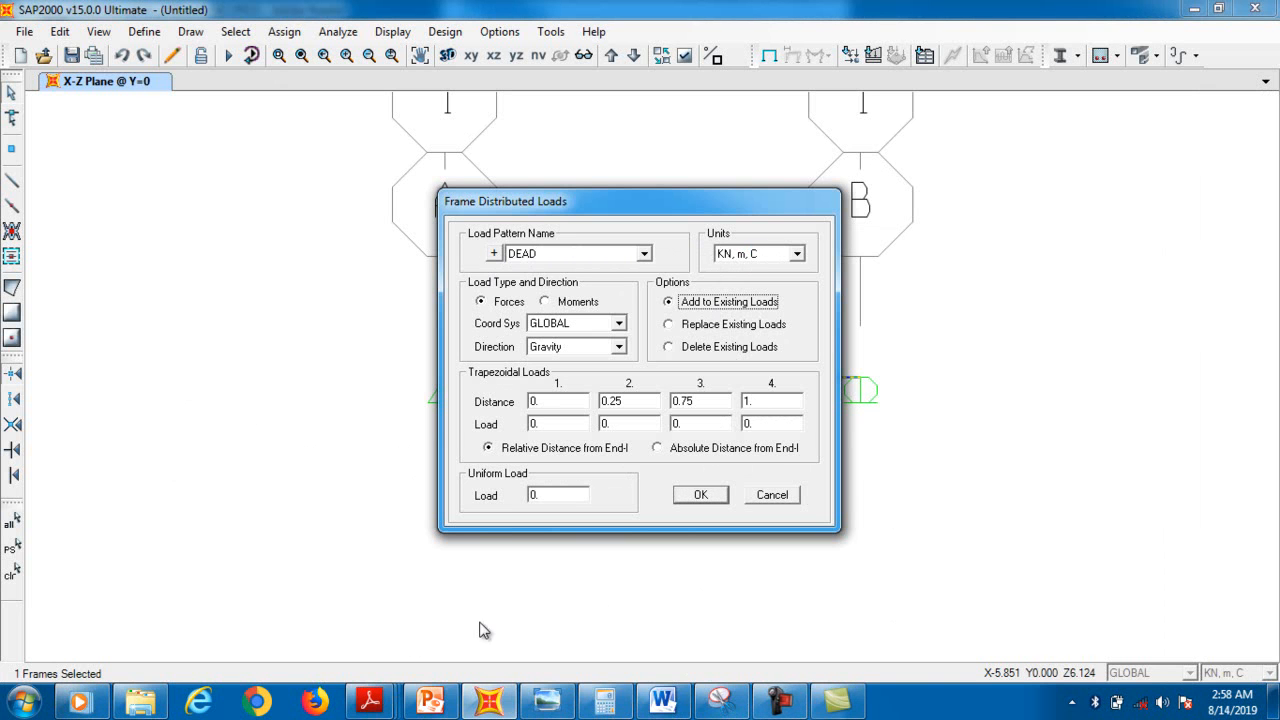
pyautogui.click(80, 704)
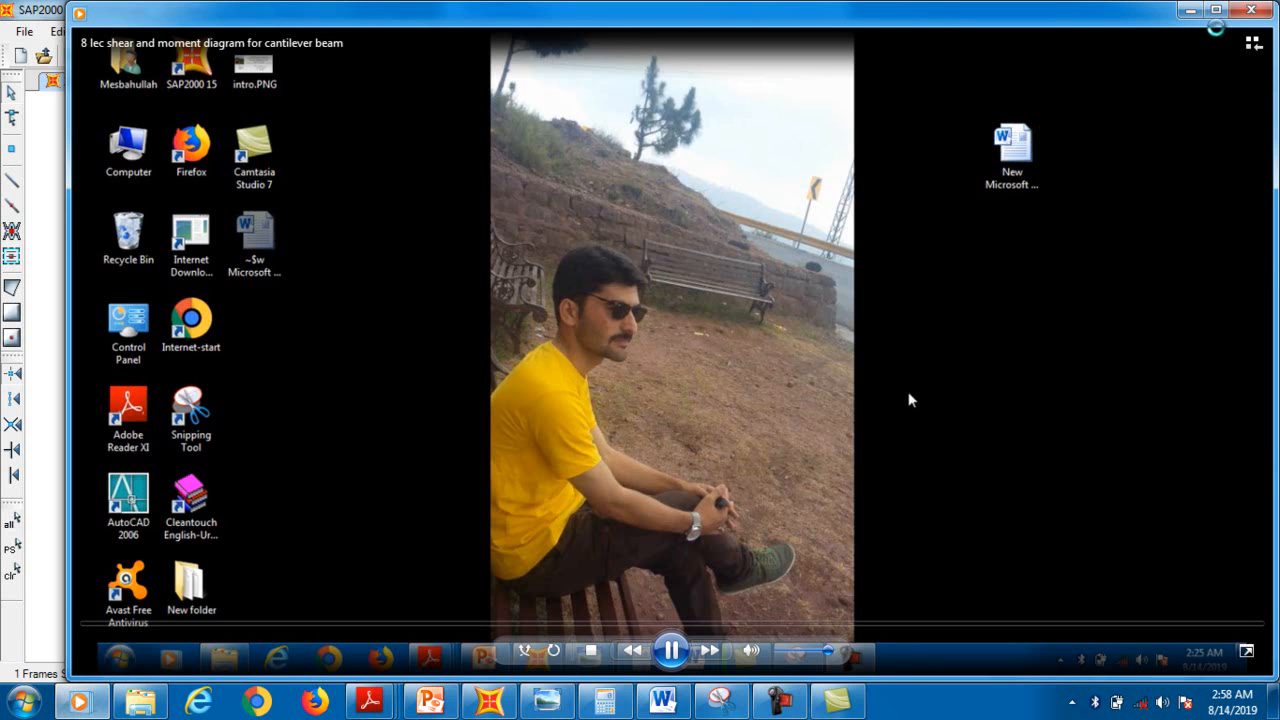
pyautogui.click(1250, 9)
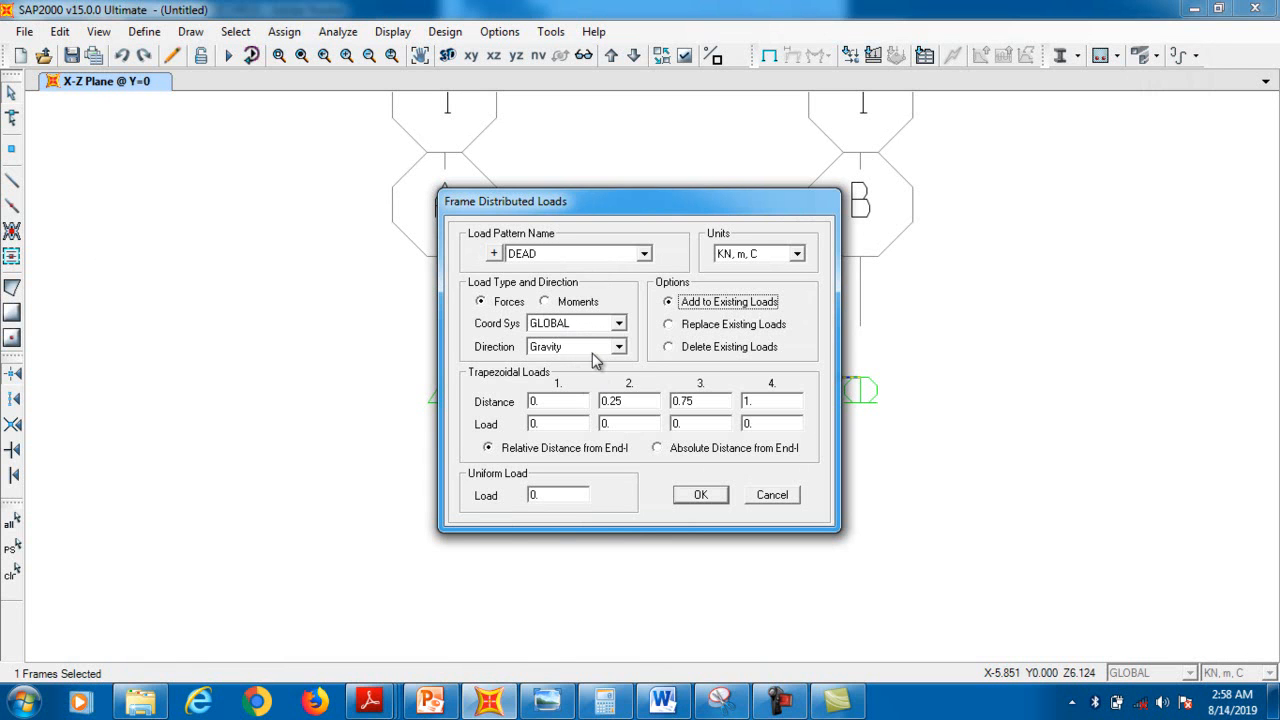
pyautogui.click(703, 447)
pyautogui.click(564, 405)
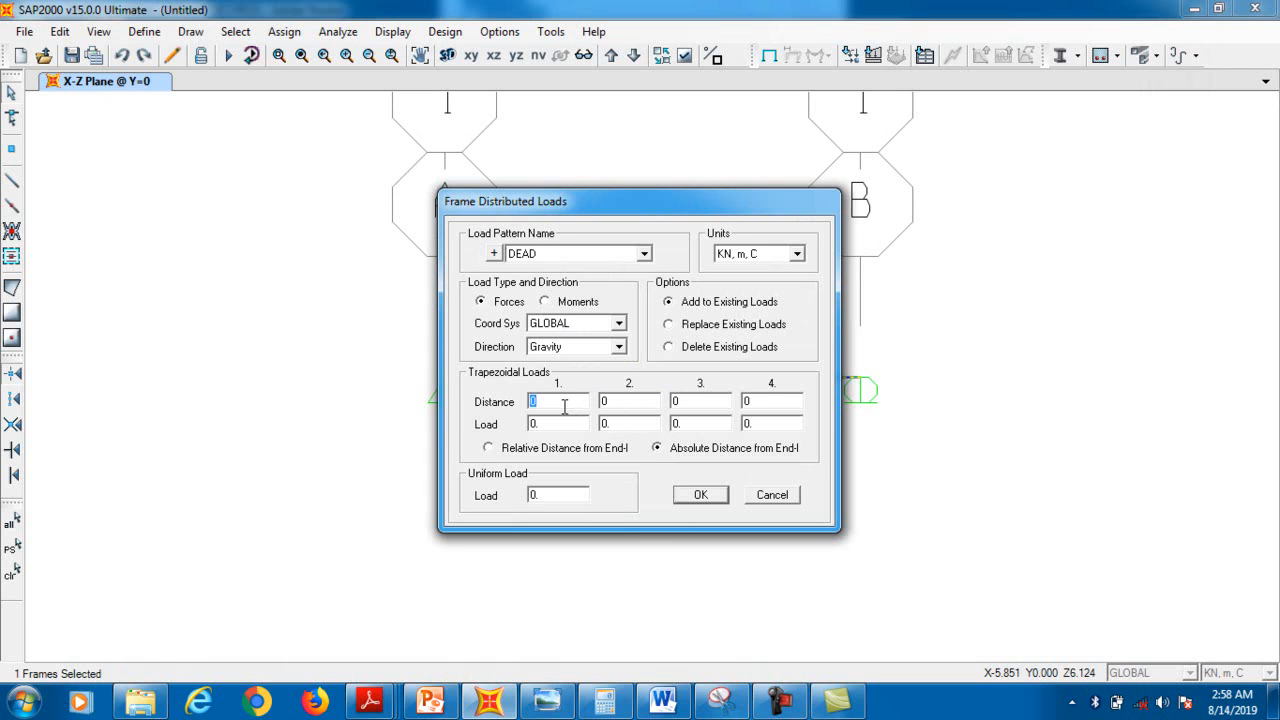
pyautogui.click(560, 424)
pyautogui.write('5')
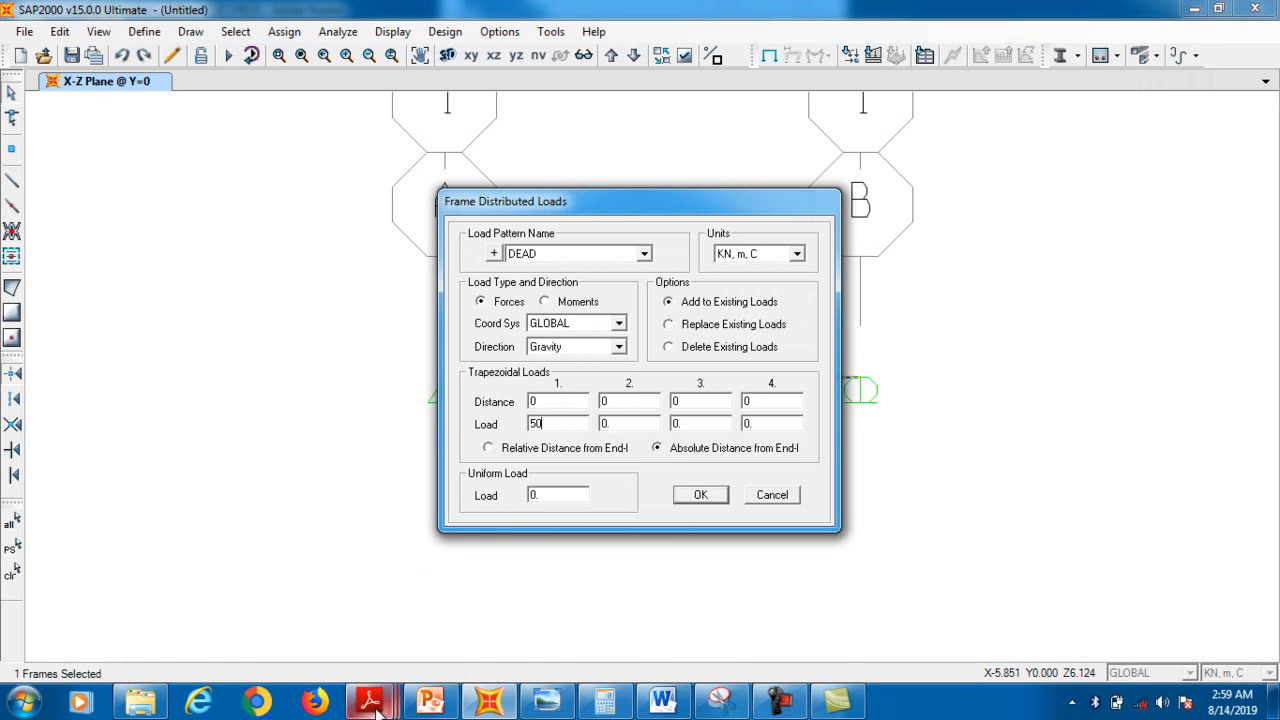
# - Check the dimensions in the Hibbeler PDF, complete the trapezoidal load with 0 at 4.5 m and 50 at 9 m, and apply it
pyautogui.moveTo(370, 700)
pyautogui.click(720, 625)
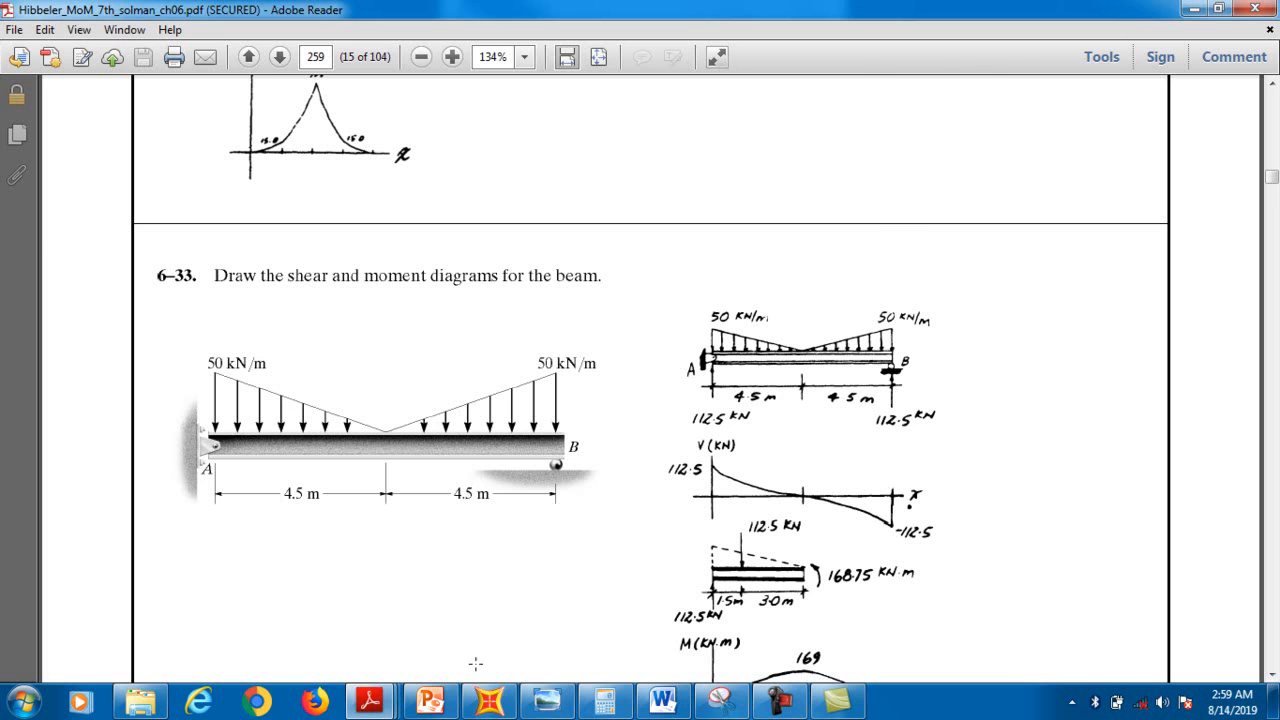
pyautogui.click(489, 700)
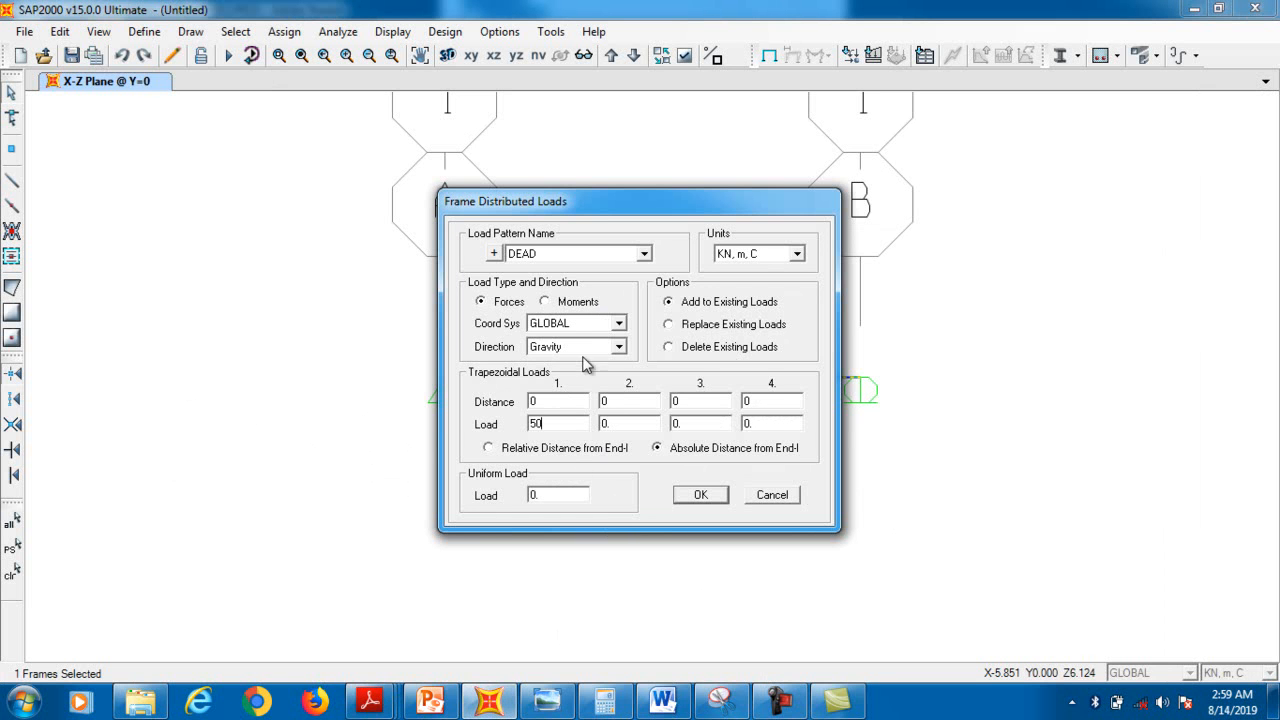
pyautogui.doubleClick(625, 401)
pyautogui.doubleClick(690, 401)
pyautogui.doubleClick(692, 423)
pyautogui.click(712, 493)
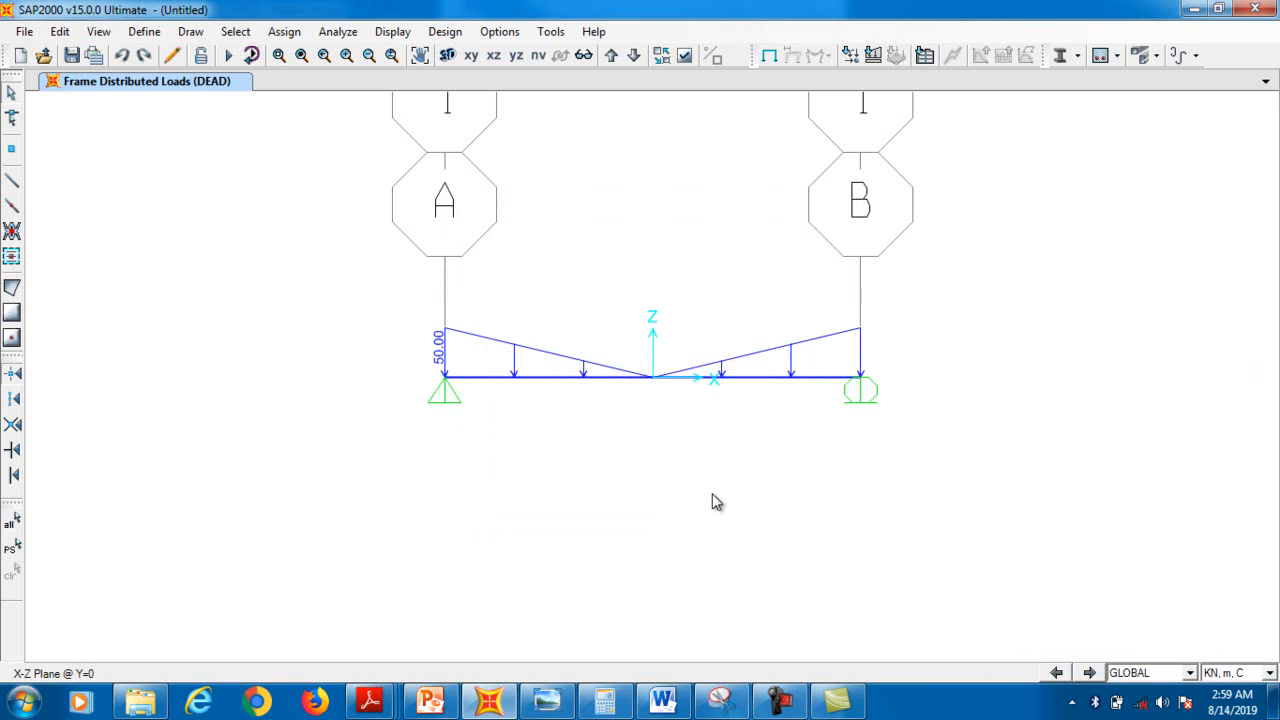
# - Set the MODAL load case to Do Not Run and run the analysis for the DEAD case only
pyautogui.click(228, 55)
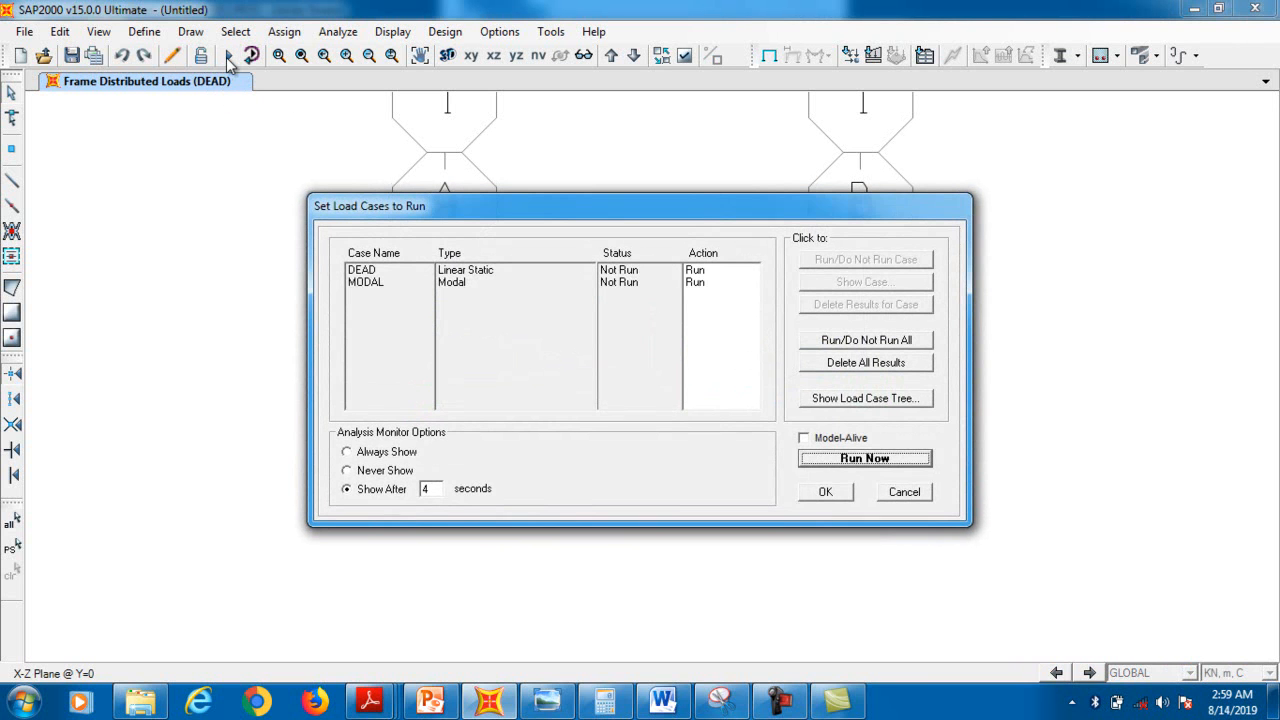
pyautogui.click(455, 285)
pyautogui.click(858, 262)
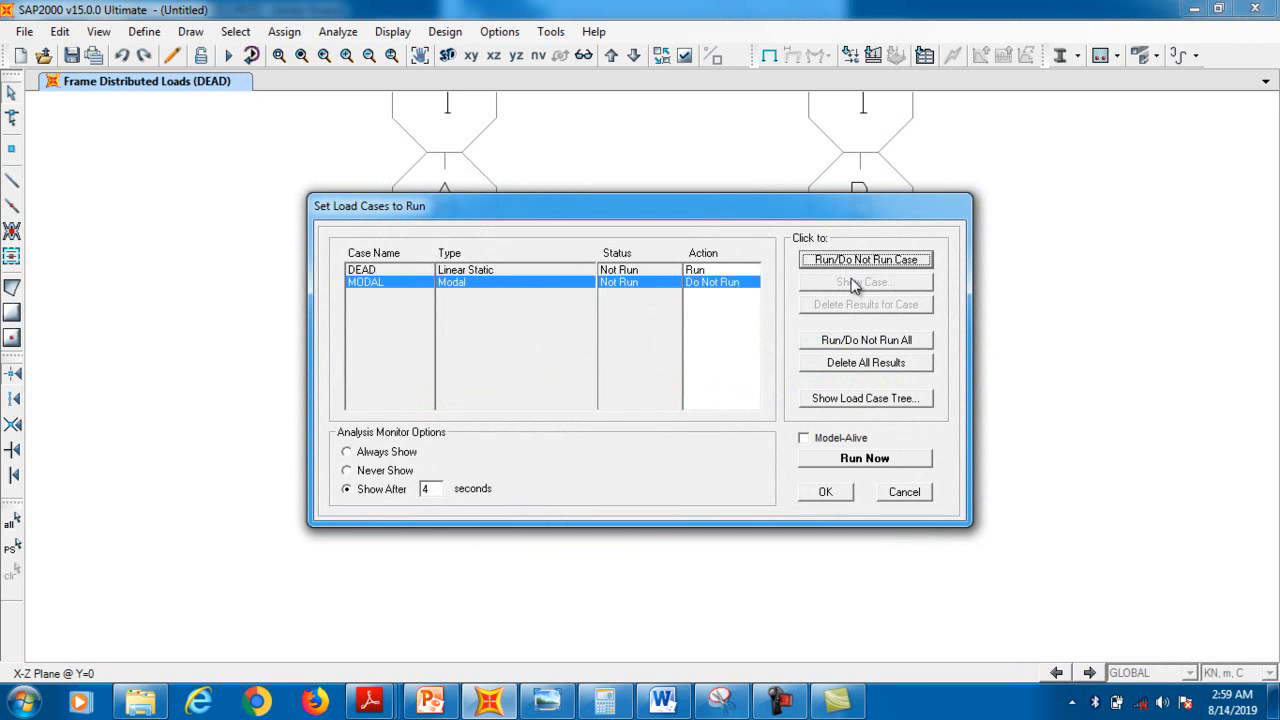
pyautogui.click(864, 458)
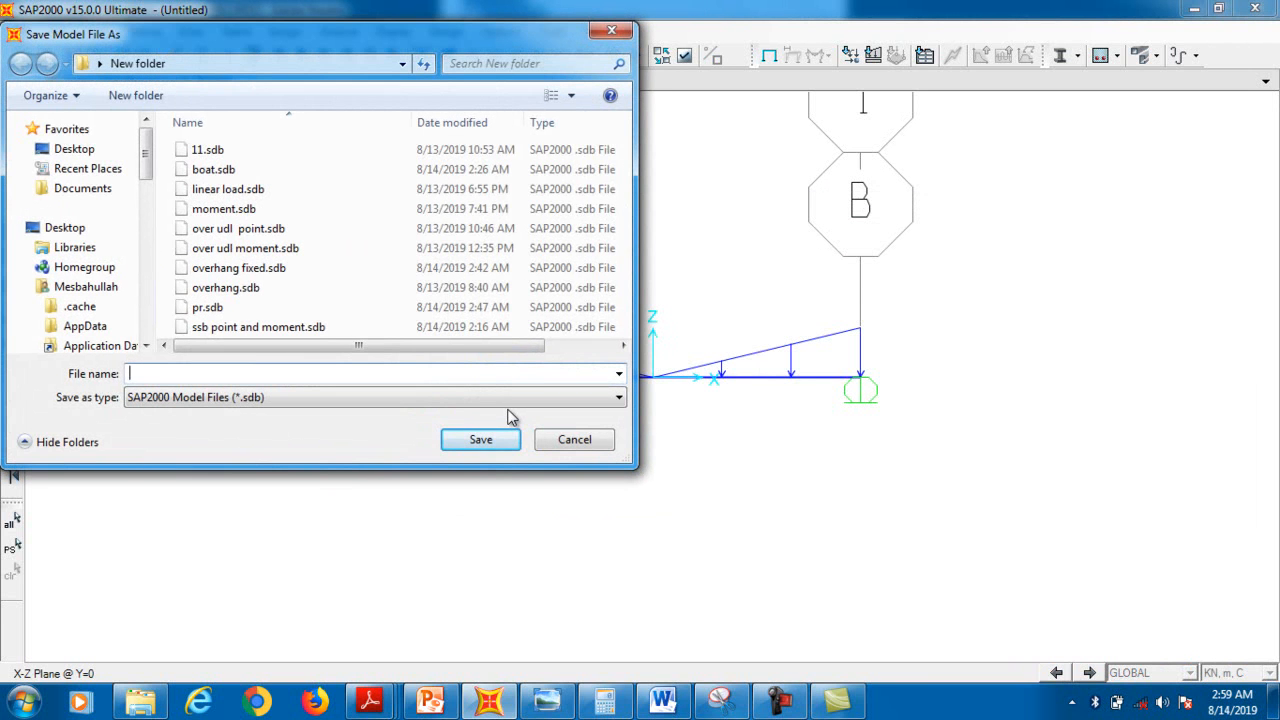
# - Save the model file as "shd ssb" to let the analysis proceed
pyautogui.write('s')
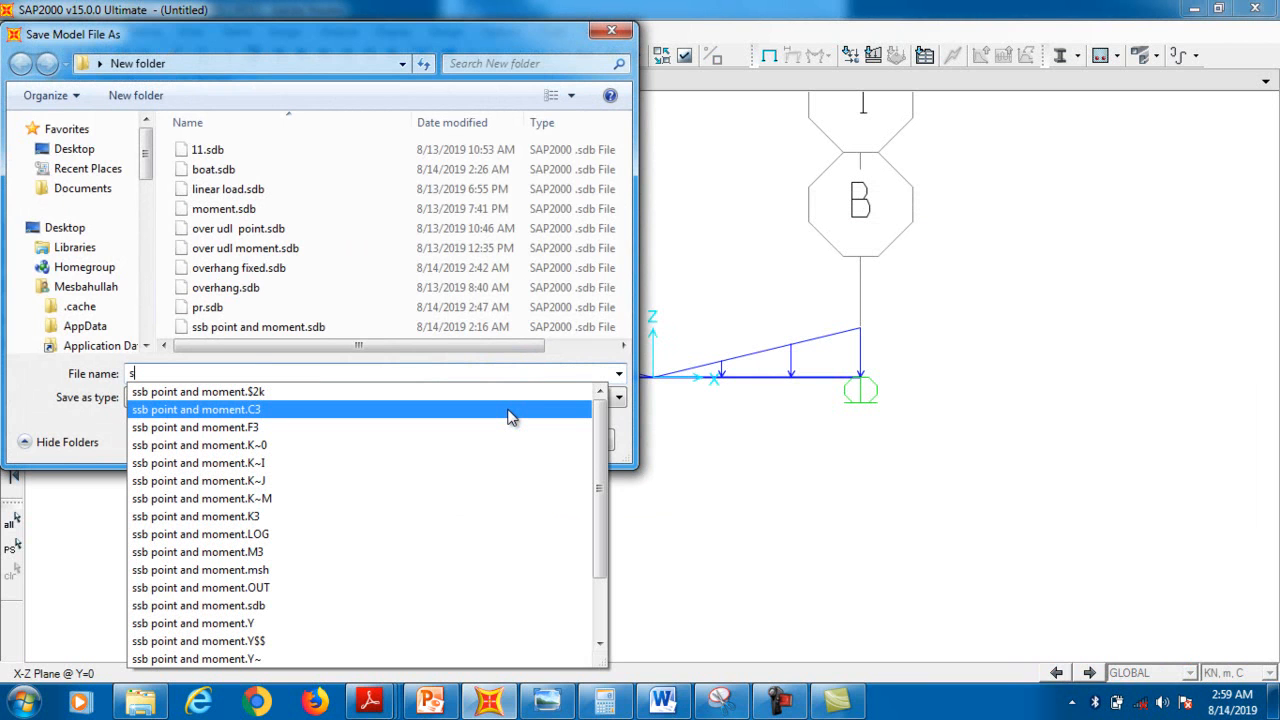
pyautogui.write('hd ssb')
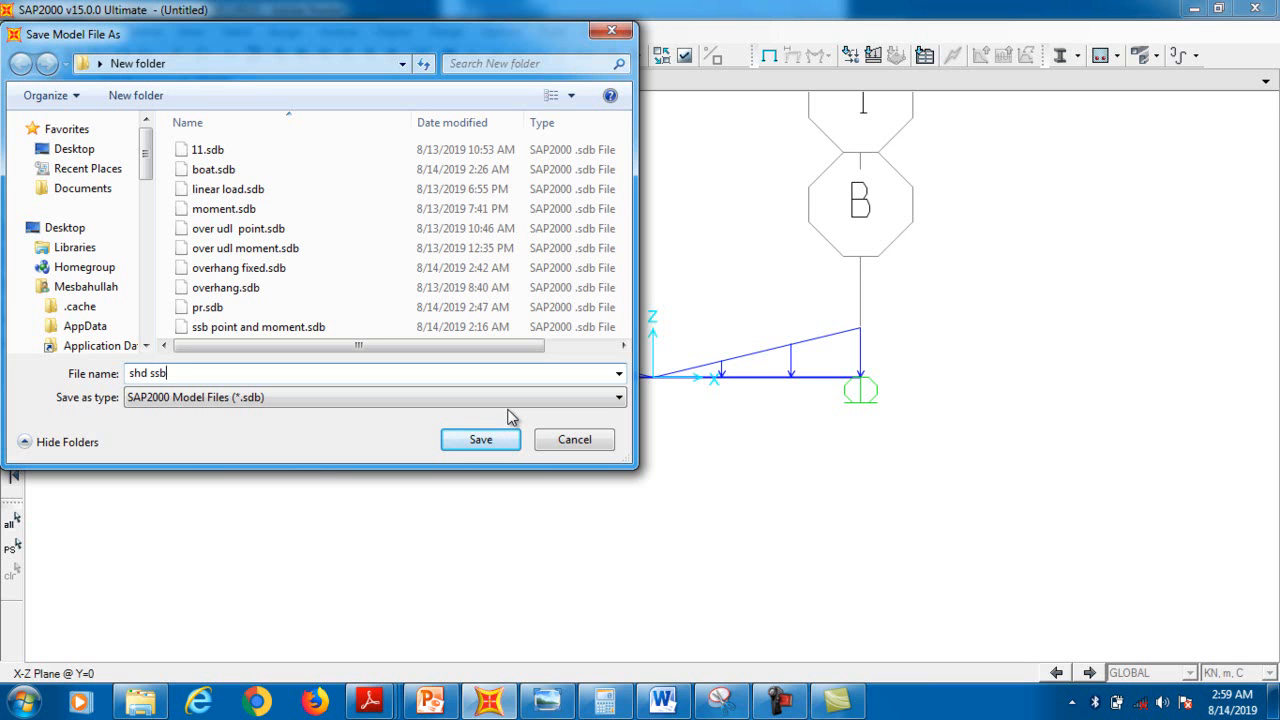
pyautogui.click(472, 440)
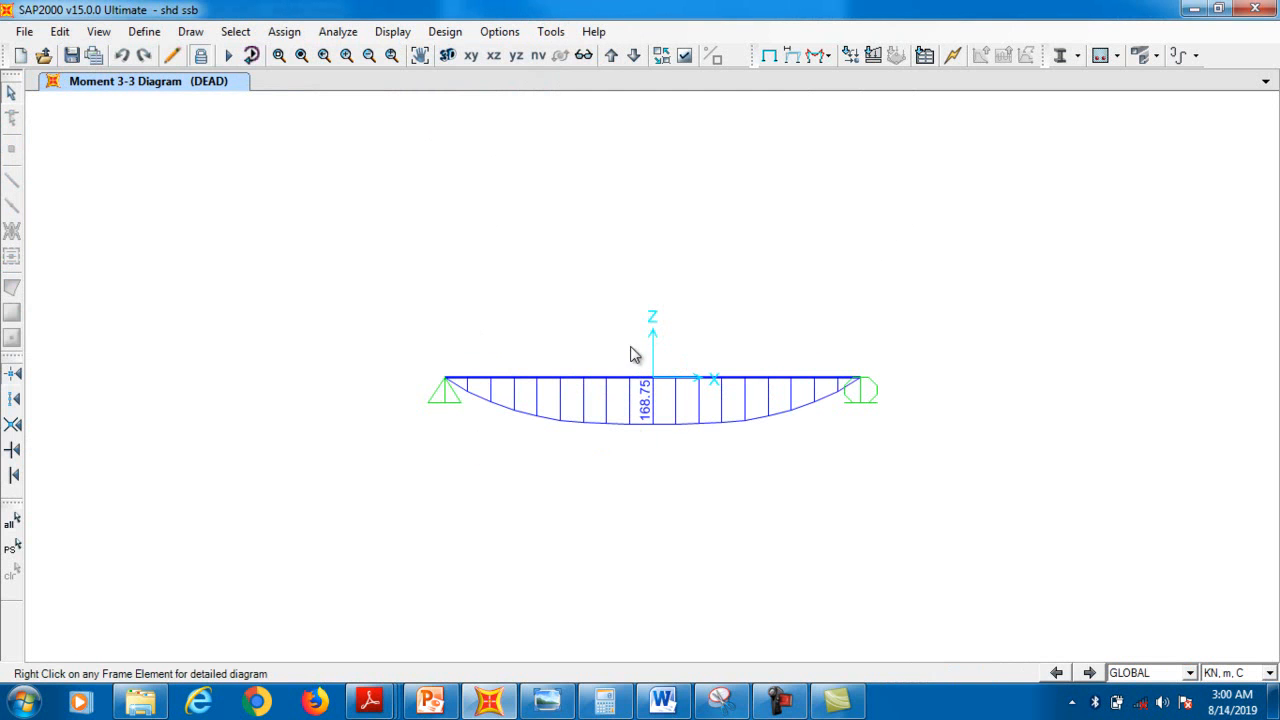
# - Display the joint reactions for the DEAD case as arrows and compare them with the Hibbeler PDF solution, returning to SAP2000
pyautogui.click(827, 56)
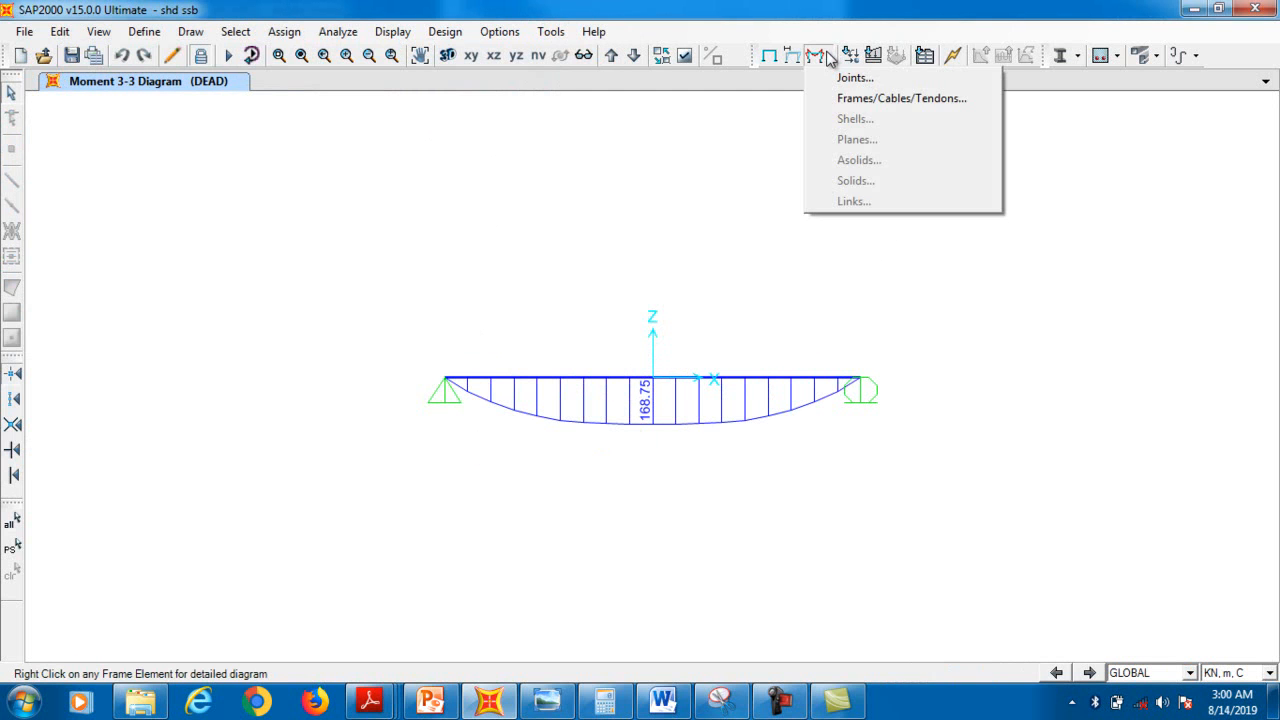
pyautogui.click(827, 77)
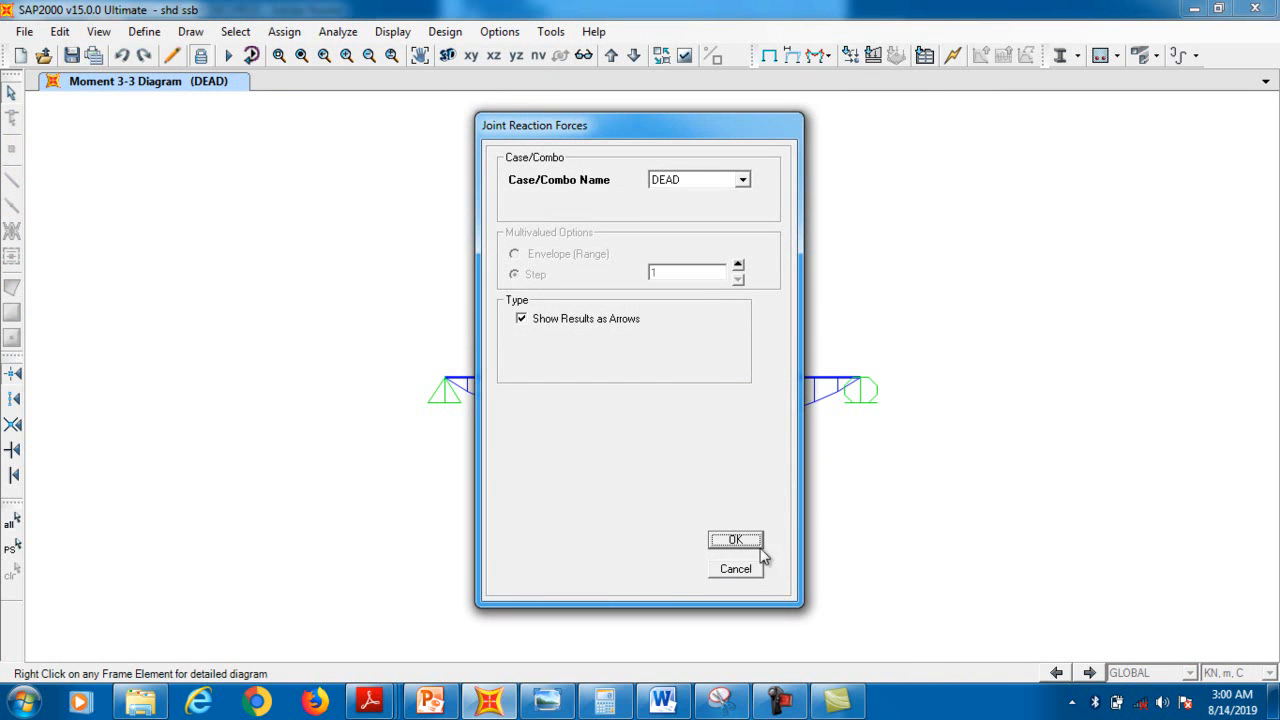
pyautogui.click(735, 541)
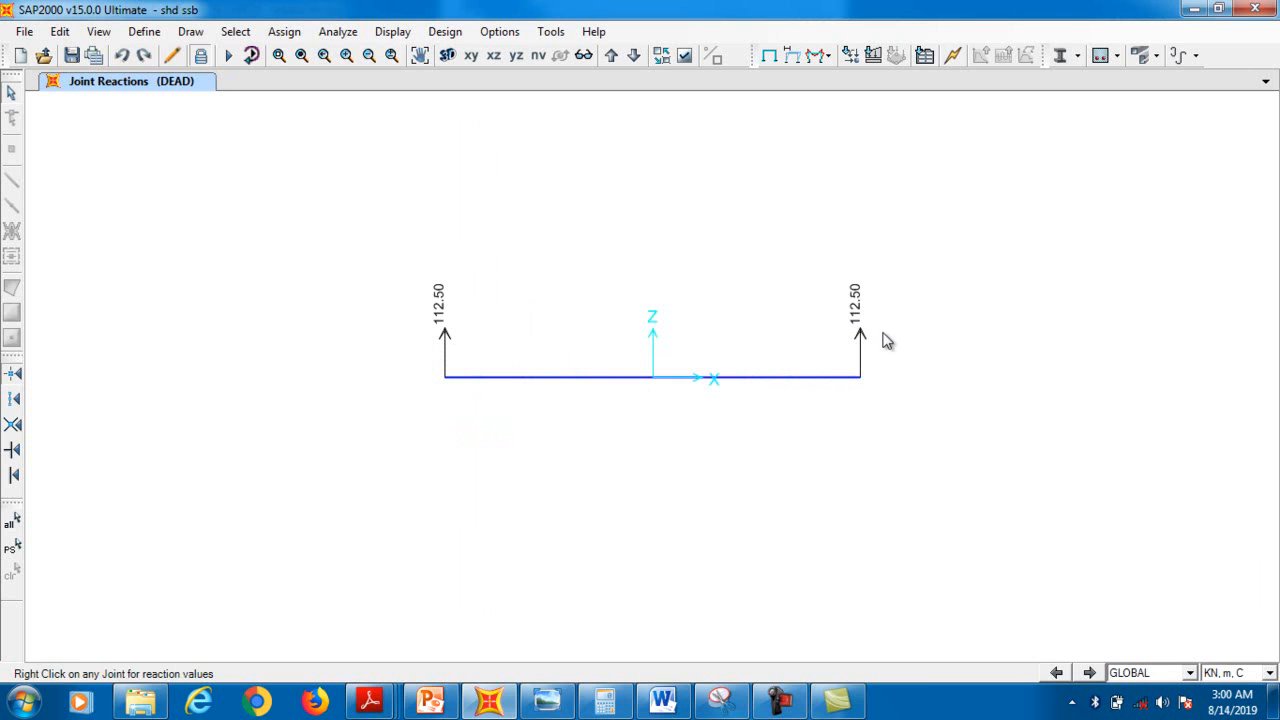
pyautogui.moveTo(371, 706)
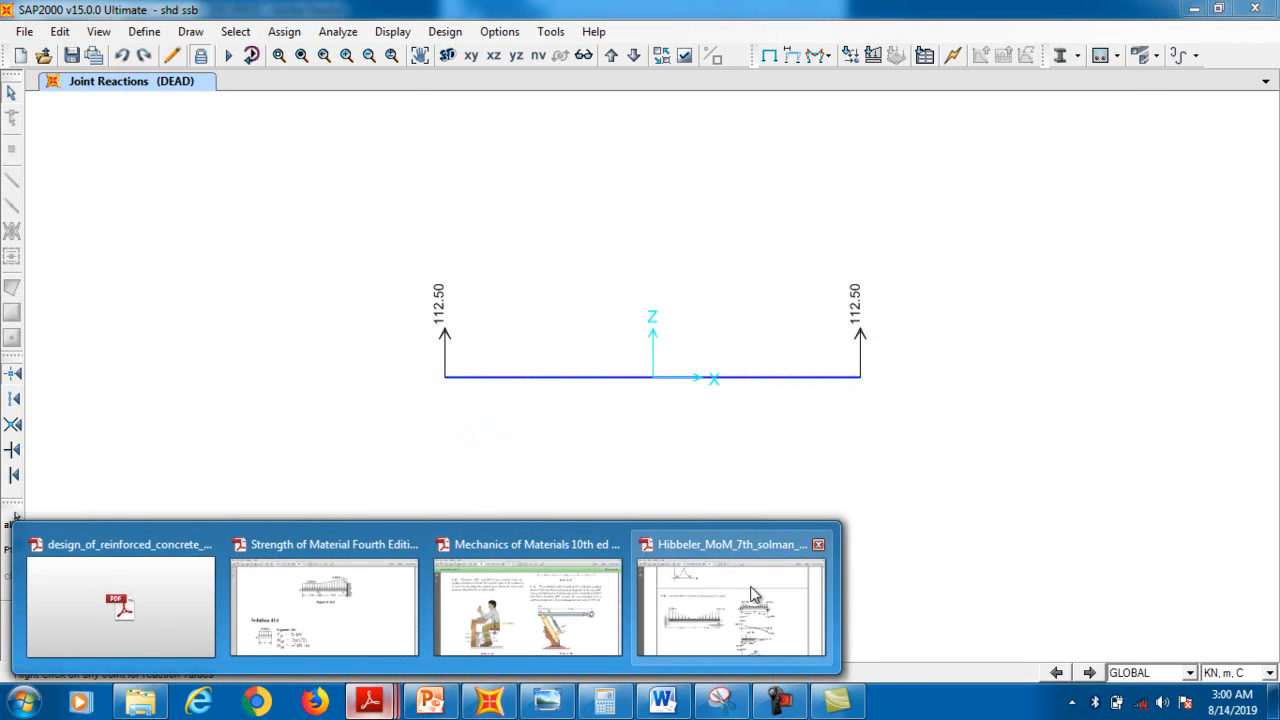
pyautogui.click(735, 610)
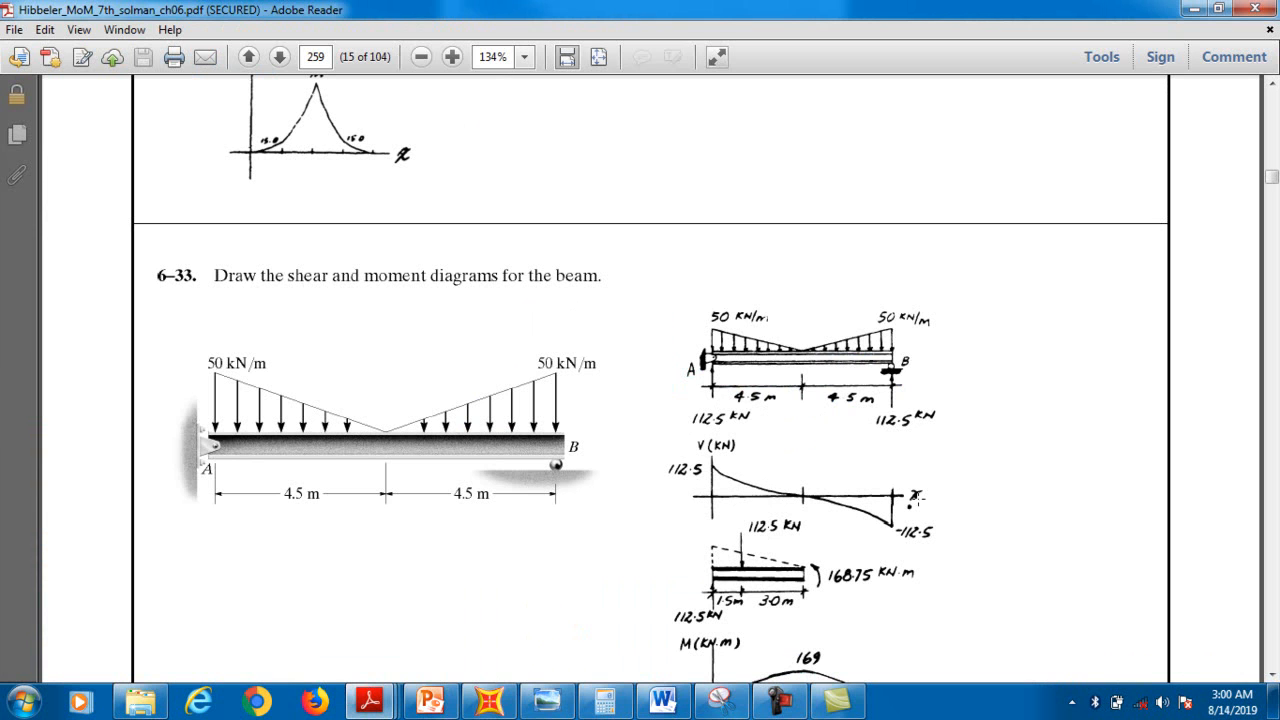
pyautogui.click(489, 700)
# - Display the Shear 2-2 diagram of the beam for the DEAD case with values shown
pyautogui.click(827, 57)
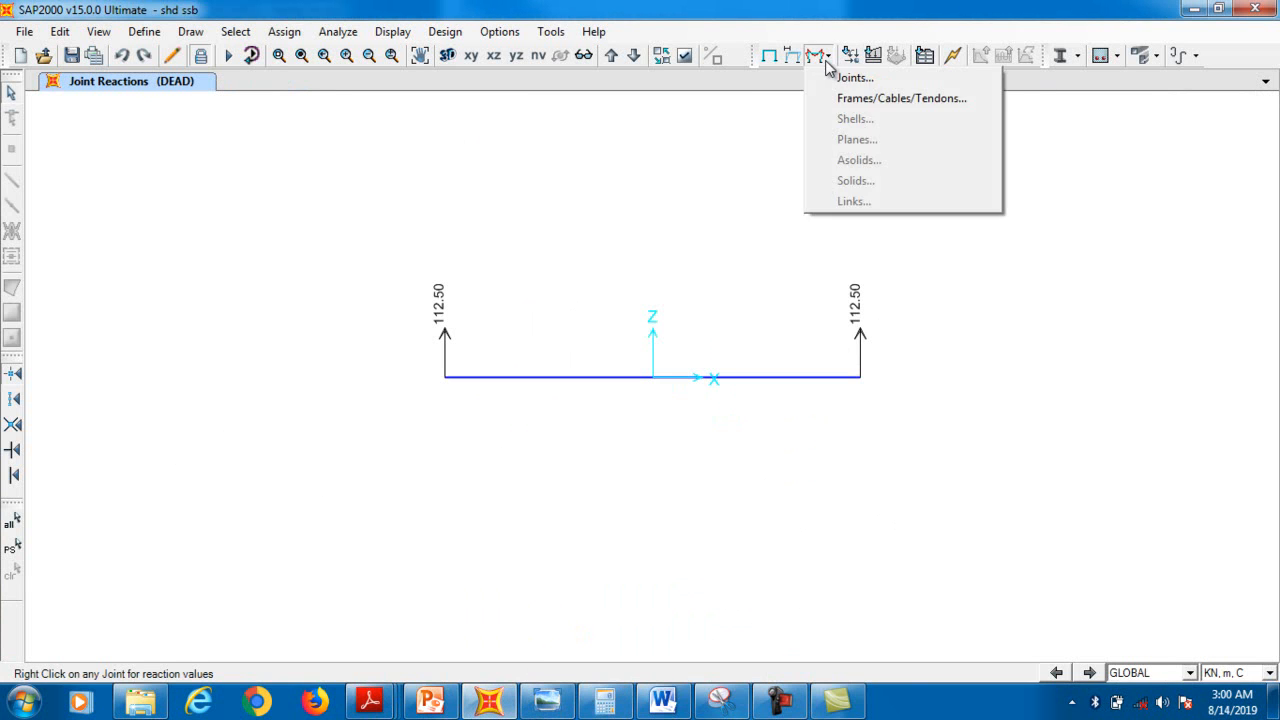
pyautogui.click(830, 100)
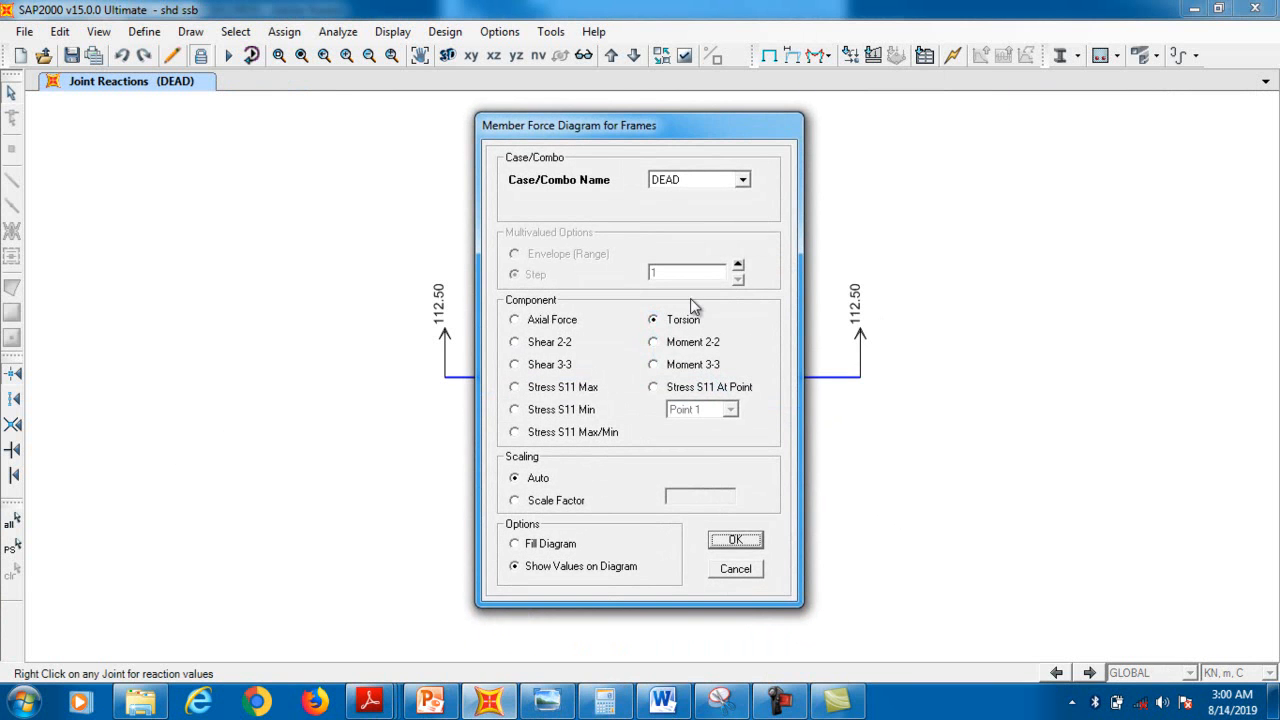
pyautogui.click(553, 342)
pyautogui.click(737, 540)
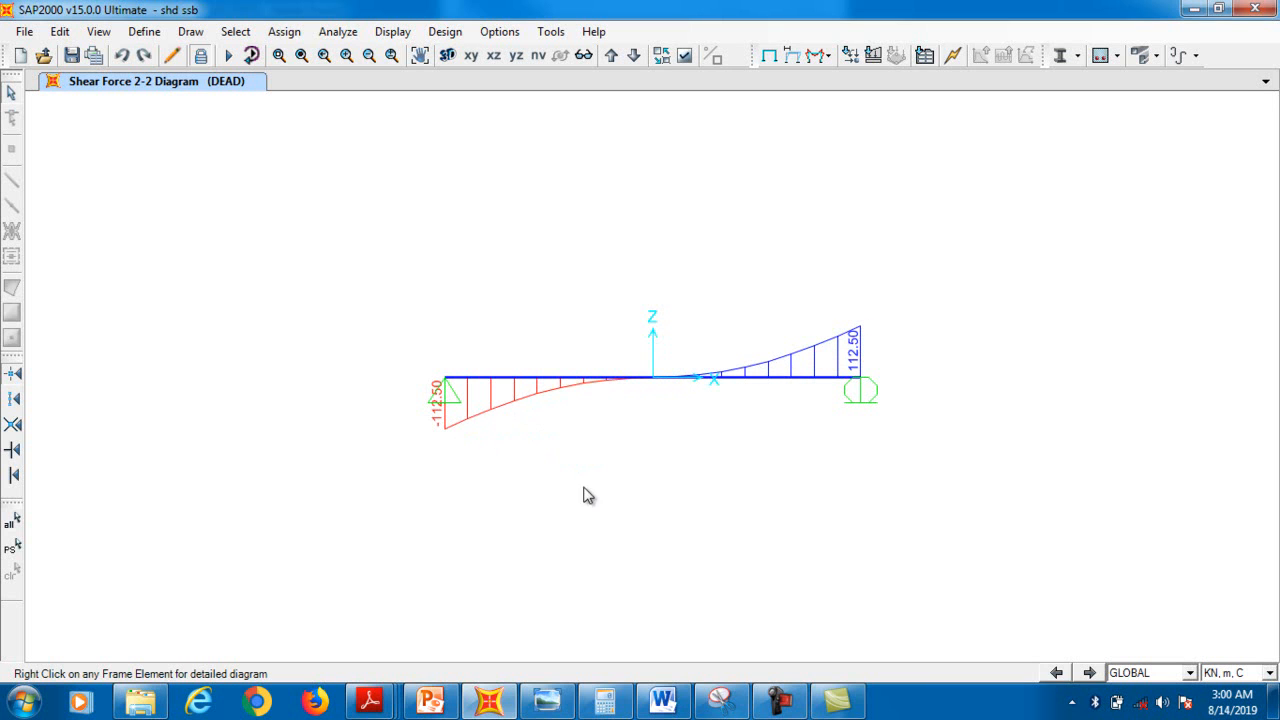
# - Switch to the Snipping Tool and sketch a triangular load, tapering to zero at its right end, in the blank area above the existing sketches
pyautogui.click(720, 700)
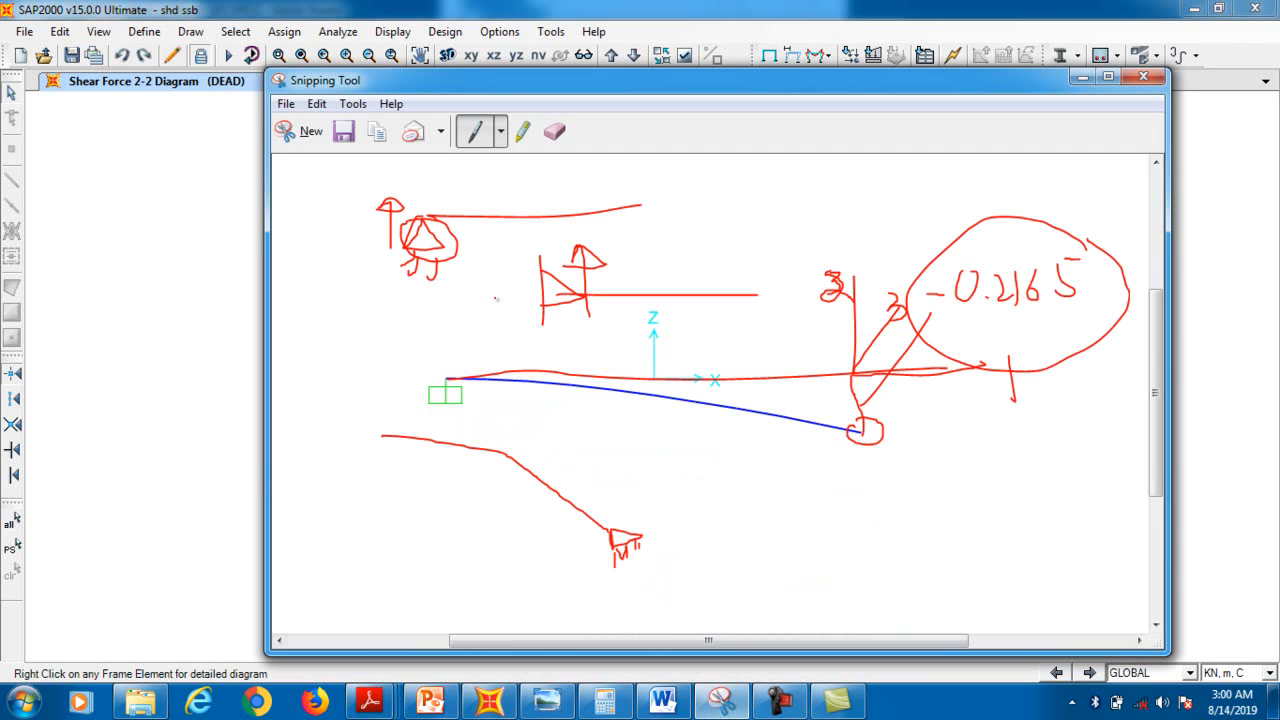
pyautogui.moveTo(1158, 380); pyautogui.dragTo(1163, 195)
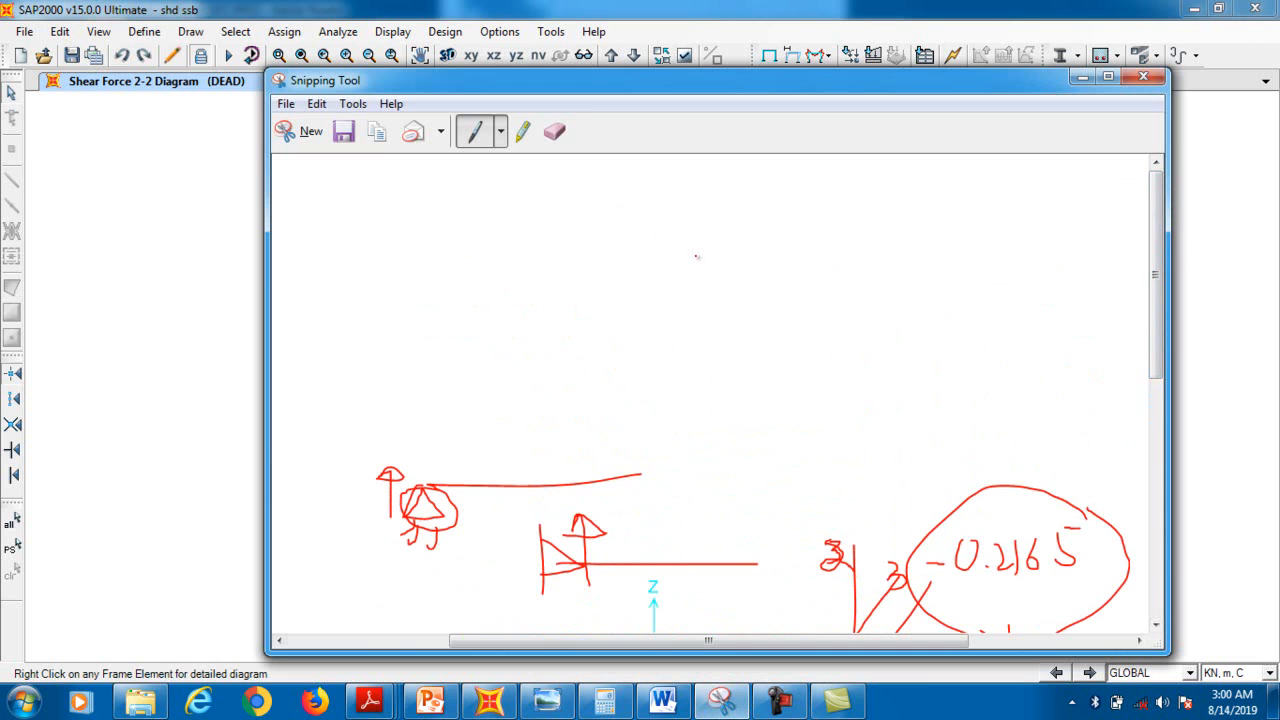
pyautogui.moveTo(388, 204); pyautogui.dragTo(368, 308)
pyautogui.moveTo(384, 200)
pyautogui.mouseDown()
pyautogui.moveTo(577, 307)
pyautogui.moveTo(370, 287)
pyautogui.mouseUp()
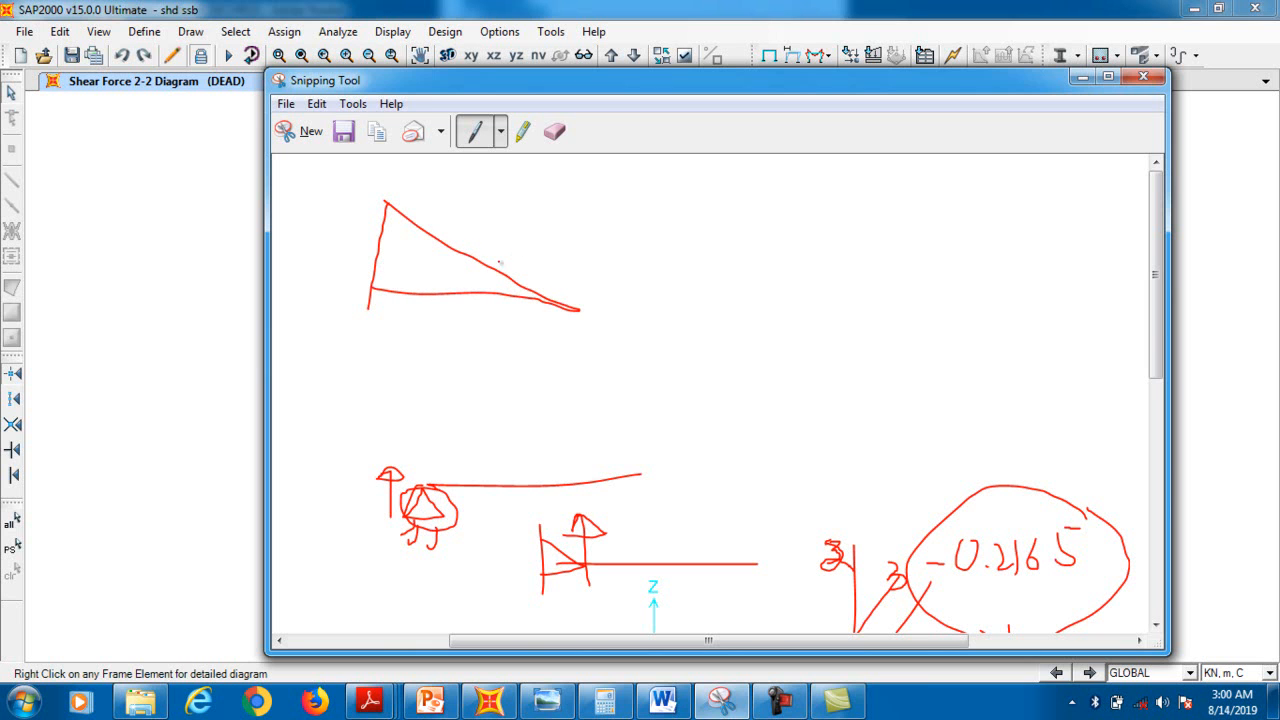
# - Sketch a curved shear diagram below a horizontal baseline beside the triangular load and label it as second degree (2°)
pyautogui.moveTo(668, 281); pyautogui.dragTo(875, 280)
pyautogui.moveTo(669, 283)
pyautogui.mouseDown()
pyautogui.moveTo(671, 378)
pyautogui.moveTo(705, 340)
pyautogui.moveTo(884, 289)
pyautogui.mouseUp()
pyautogui.moveTo(735, 338); pyautogui.dragTo(737, 365)
pyautogui.moveTo(744, 347)
pyautogui.mouseDown()
pyautogui.moveTo(803, 355)
pyautogui.moveTo(787, 341)
pyautogui.mouseUp()
# - Sketch a dome-shaped moment curve on a baseline beside the shear sketch and mark it with an arrow and the label 3°
pyautogui.moveTo(917, 296); pyautogui.dragTo(1120, 295)
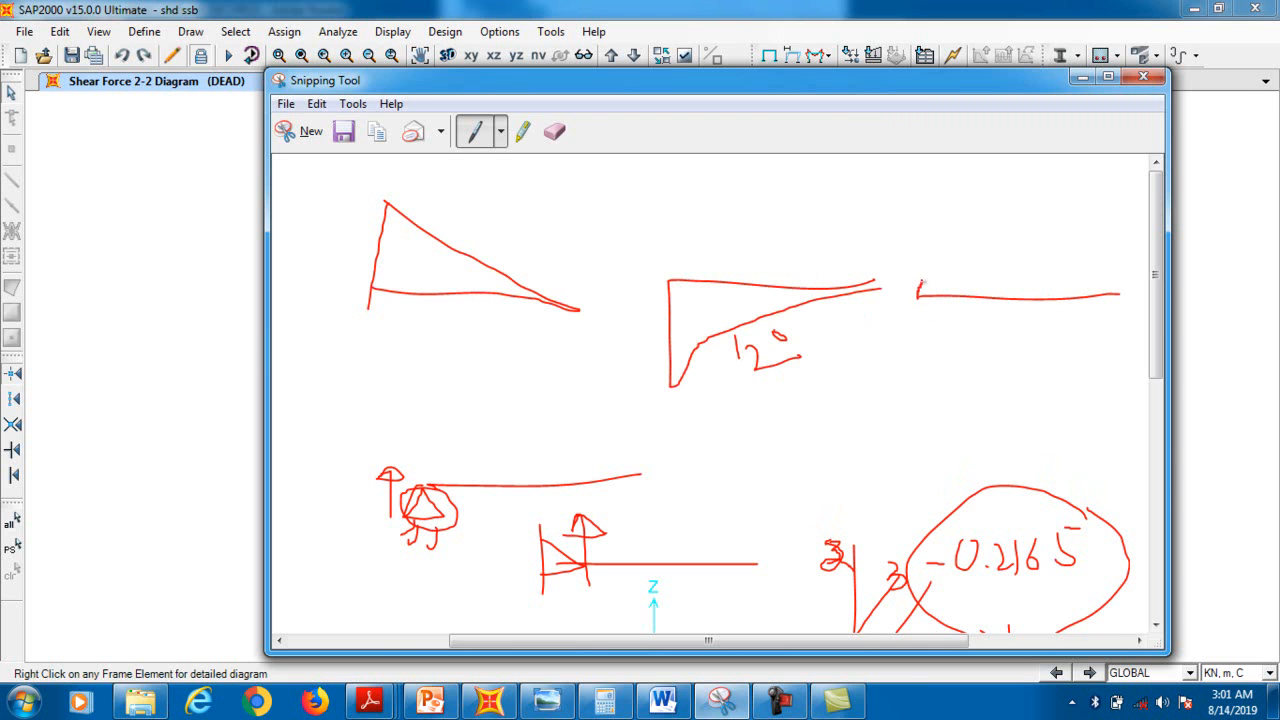
pyautogui.moveTo(934, 262)
pyautogui.mouseDown()
pyautogui.moveTo(966, 238)
pyautogui.moveTo(1012, 231)
pyautogui.moveTo(1128, 295)
pyautogui.mouseUp()
pyautogui.moveTo(1082, 205)
pyautogui.mouseDown()
pyautogui.moveTo(1066, 222)
pyautogui.moveTo(1062, 188)
pyautogui.moveTo(1054, 200)
pyautogui.mouseUp()
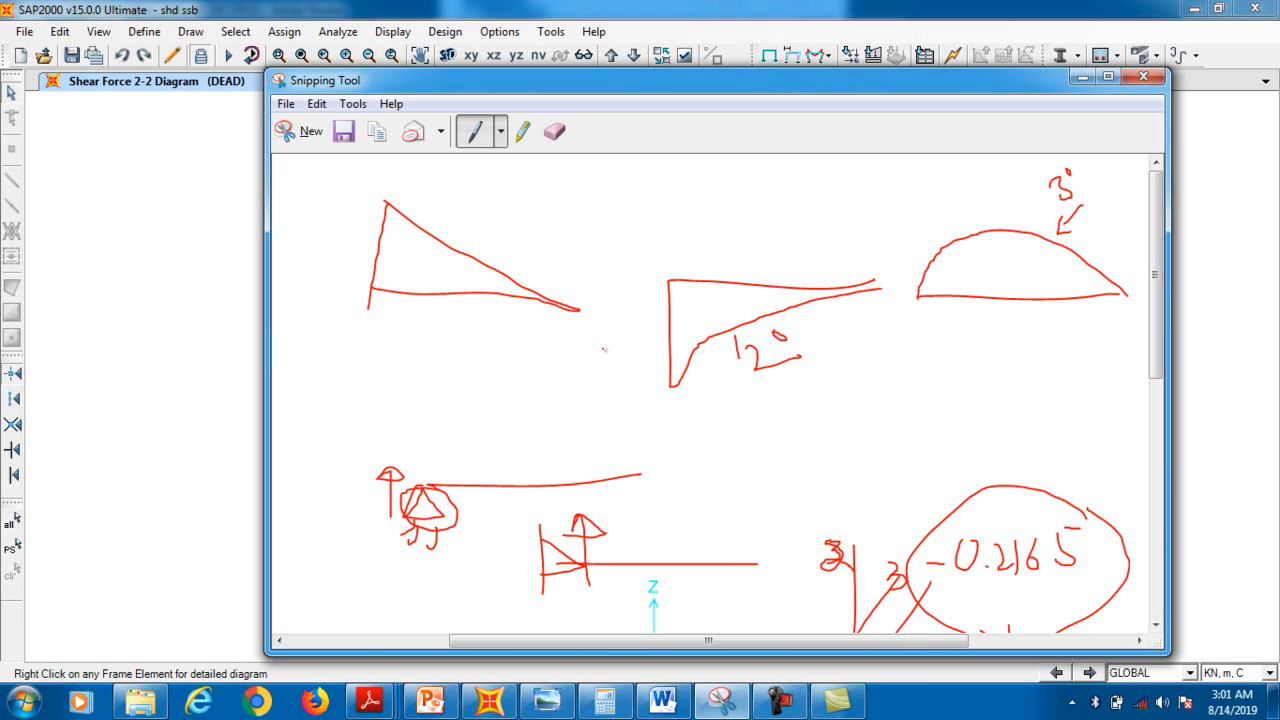
# - Circle the 2° label, add handwritten degree notes around the shear sketch and a second dome with an arrow, and return to SAP2000
pyautogui.moveTo(797, 325)
pyautogui.mouseDown()
pyautogui.moveTo(745, 366)
pyautogui.moveTo(806, 345)
pyautogui.moveTo(790, 320)
pyautogui.mouseUp()
pyautogui.moveTo(643, 222); pyautogui.dragTo(790, 222)
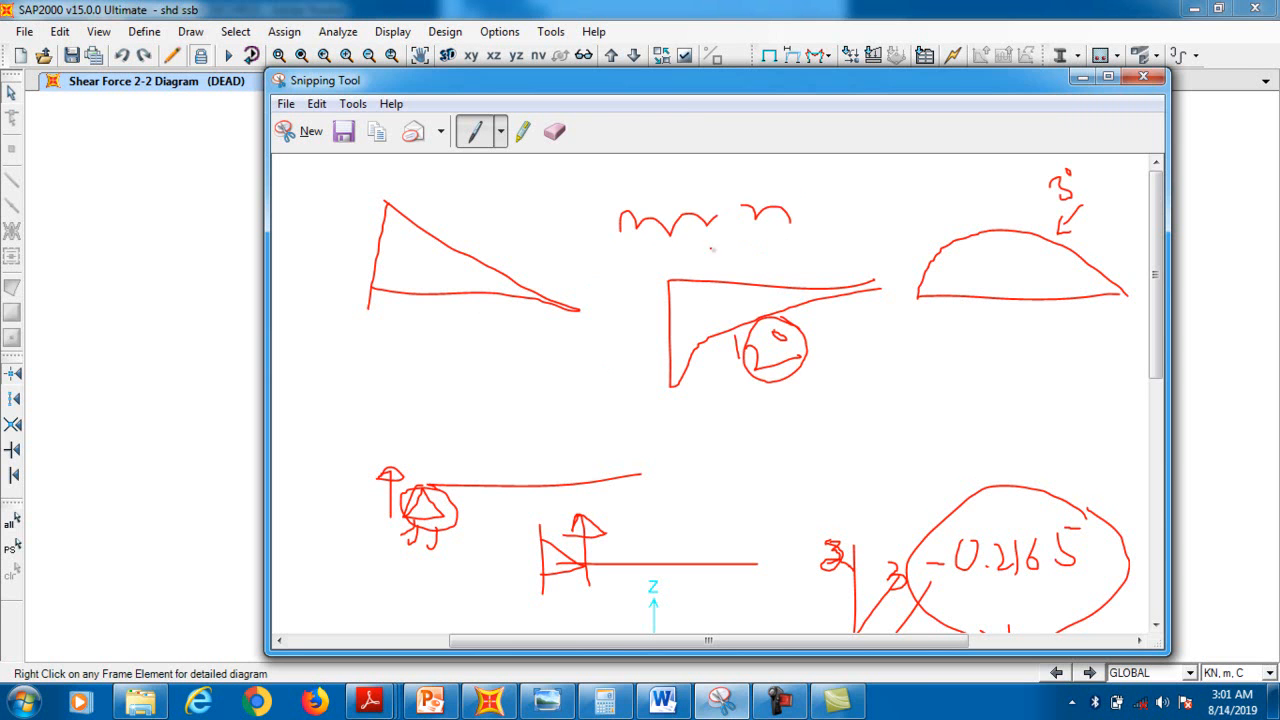
pyautogui.moveTo(711, 249); pyautogui.dragTo(711, 268)
pyautogui.moveTo(911, 404)
pyautogui.mouseDown()
pyautogui.moveTo(1072, 397)
pyautogui.moveTo(1018, 353)
pyautogui.mouseUp()
pyautogui.moveTo(1072, 395)
pyautogui.mouseDown()
pyautogui.moveTo(1045, 358)
pyautogui.moveTo(942, 352)
pyautogui.moveTo(903, 410)
pyautogui.mouseUp()
pyautogui.moveTo(906, 343)
pyautogui.mouseDown()
pyautogui.moveTo(932, 372)
pyautogui.moveTo(921, 376)
pyautogui.mouseUp()
pyautogui.moveTo(817, 345)
pyautogui.mouseDown()
pyautogui.moveTo(844, 360)
pyautogui.moveTo(866, 349)
pyautogui.moveTo(838, 330)
pyautogui.mouseUp()
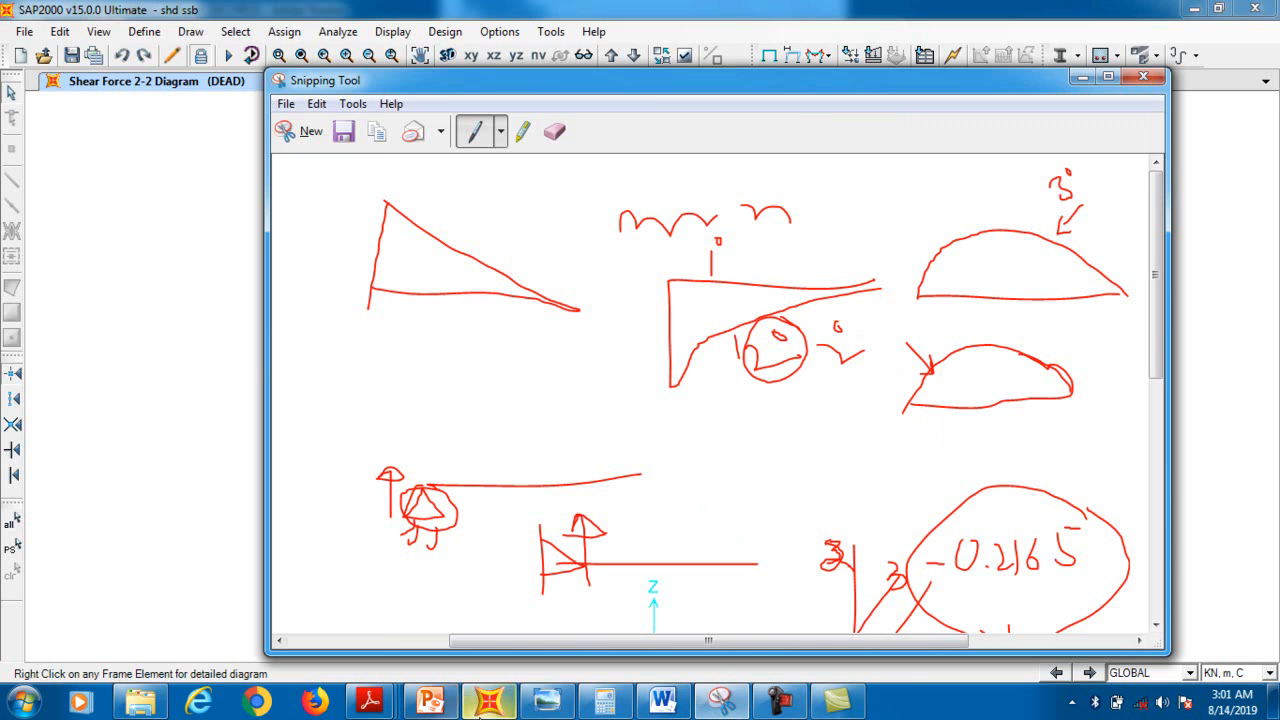
pyautogui.click(489, 700)
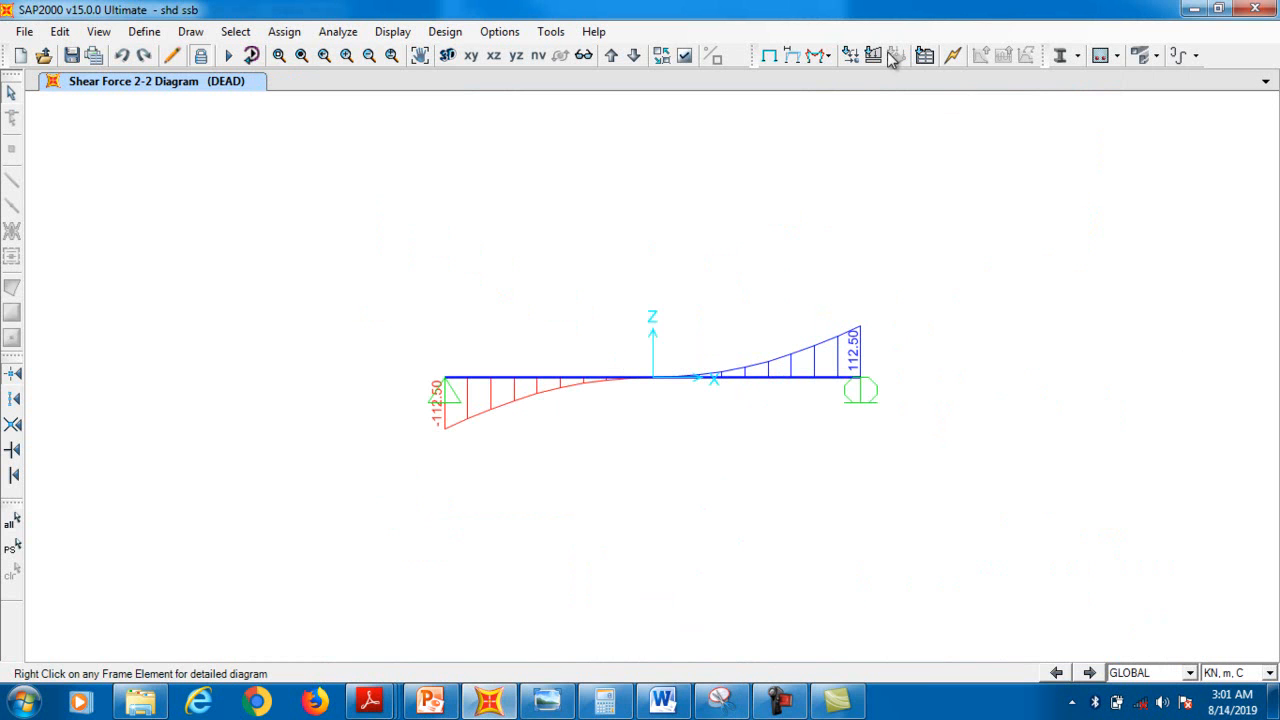
# - Display the Moment 3-3 diagram of the beam for the DEAD case with values shown on the diagram
pyautogui.click(830, 57)
pyautogui.click(818, 97)
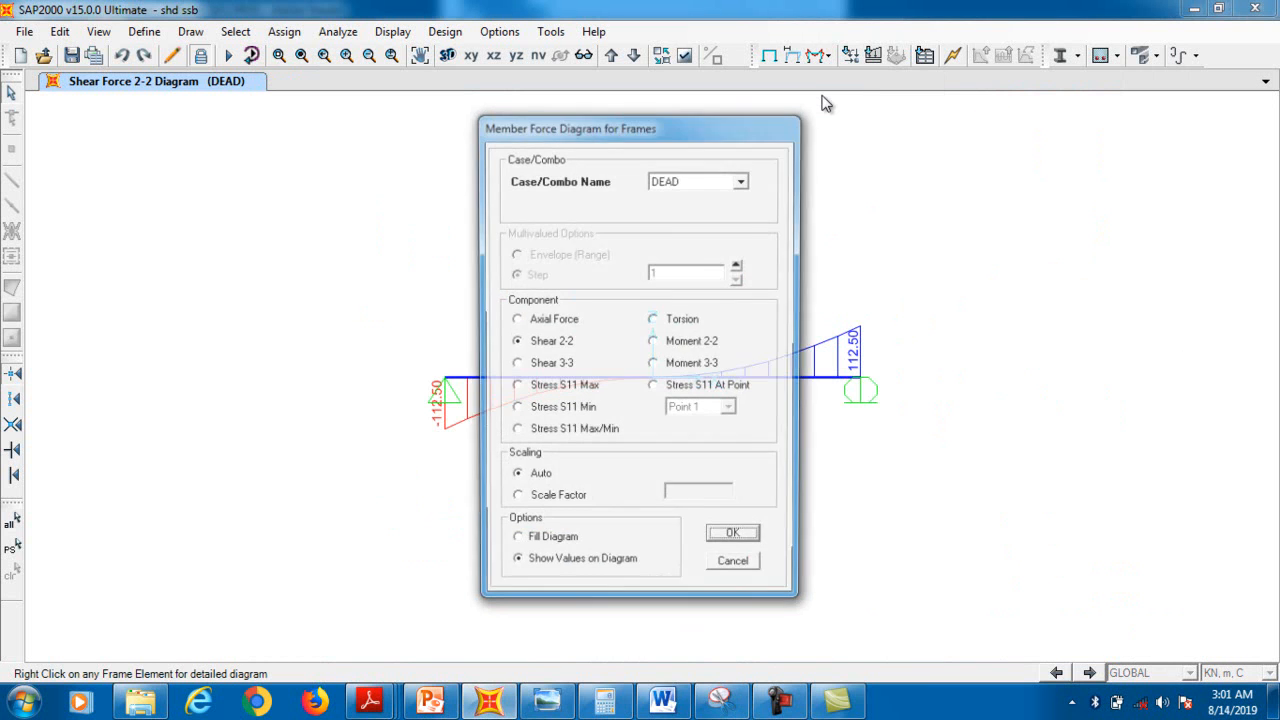
pyautogui.click(688, 366)
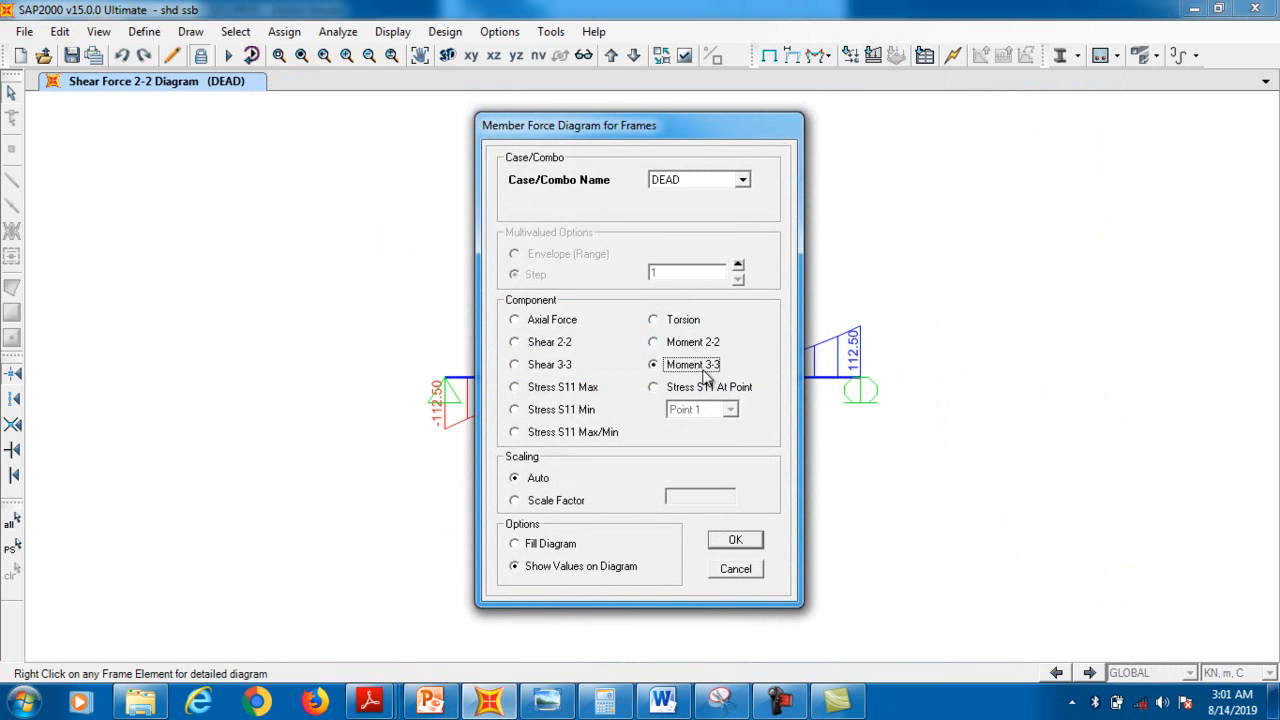
pyautogui.click(738, 540)
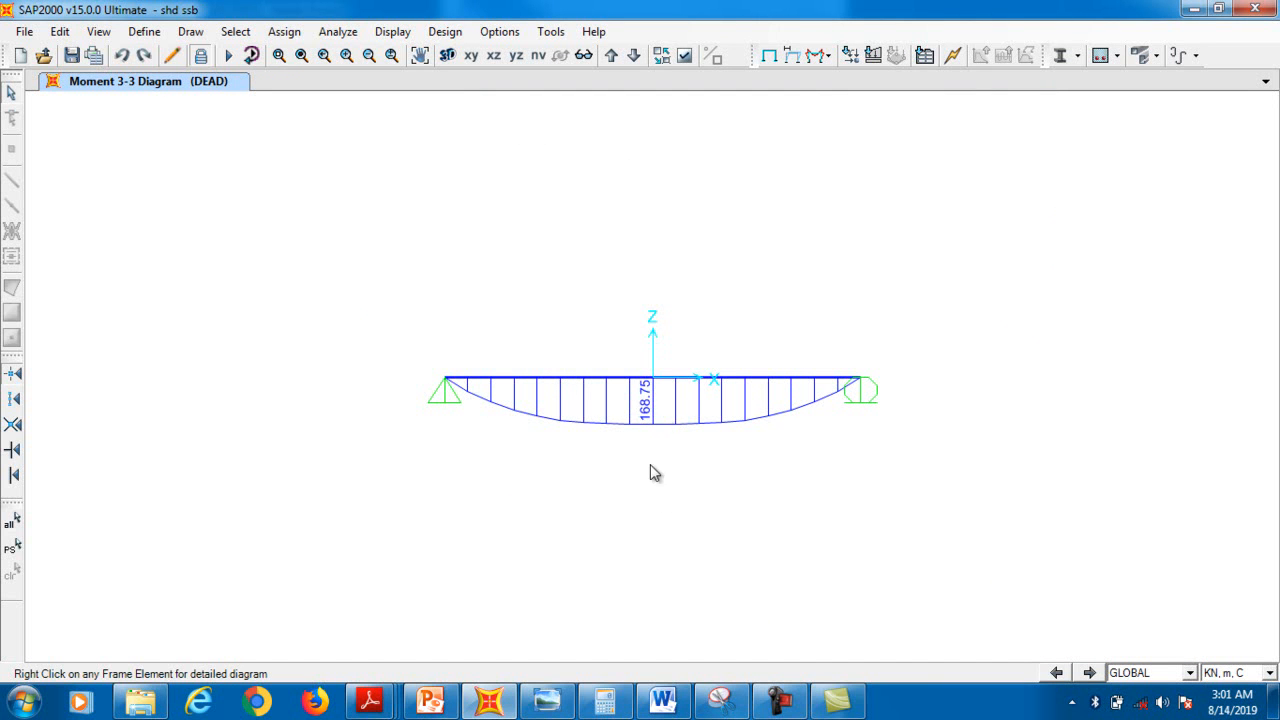
# - Check the moment diagram against the problem 6–33 solution in Adobe Reader, and bring up intro.PNG in Windows Photo Viewer
pyautogui.moveTo(370, 700)
pyautogui.click(751, 586)
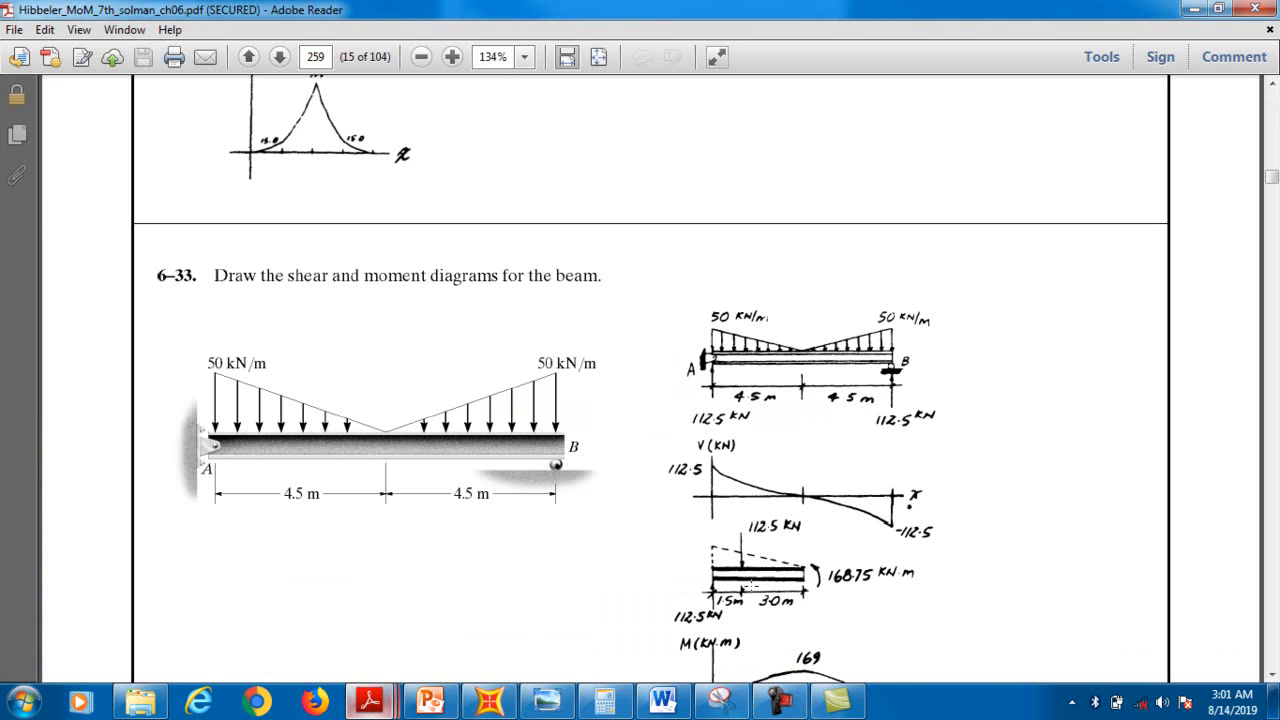
pyautogui.scroll(-3, 822, 590)
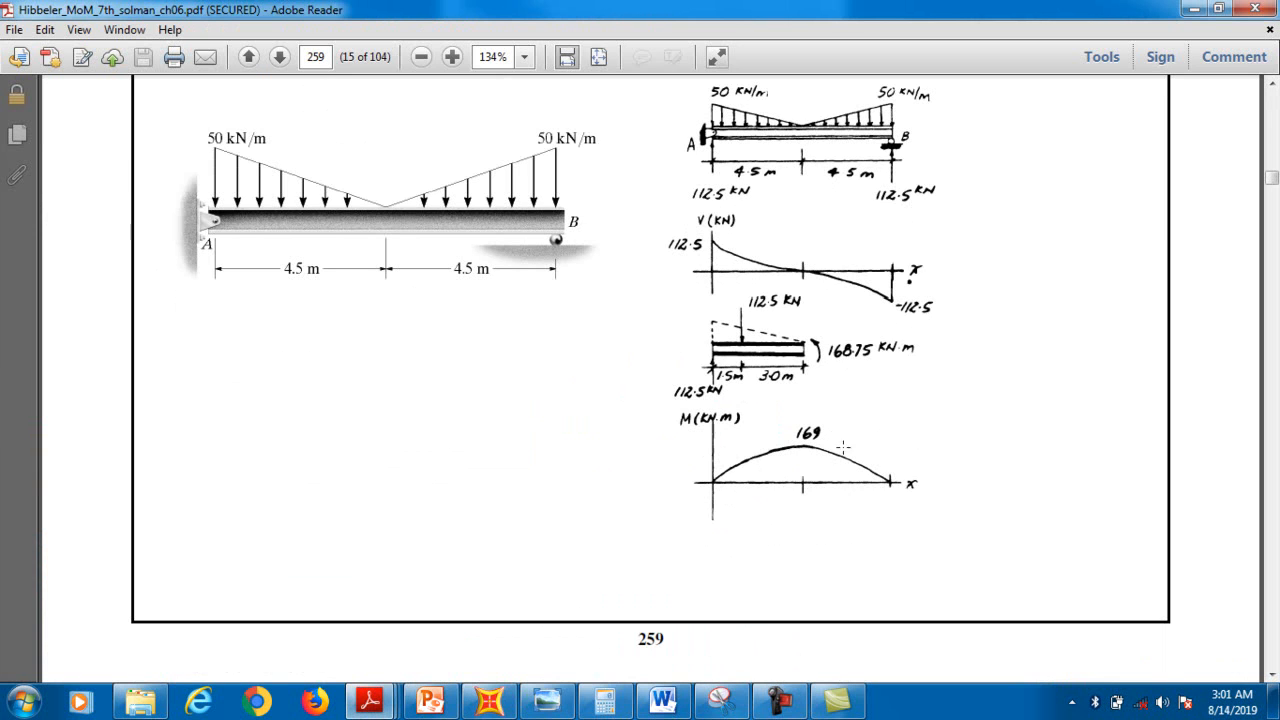
pyautogui.click(1192, 9)
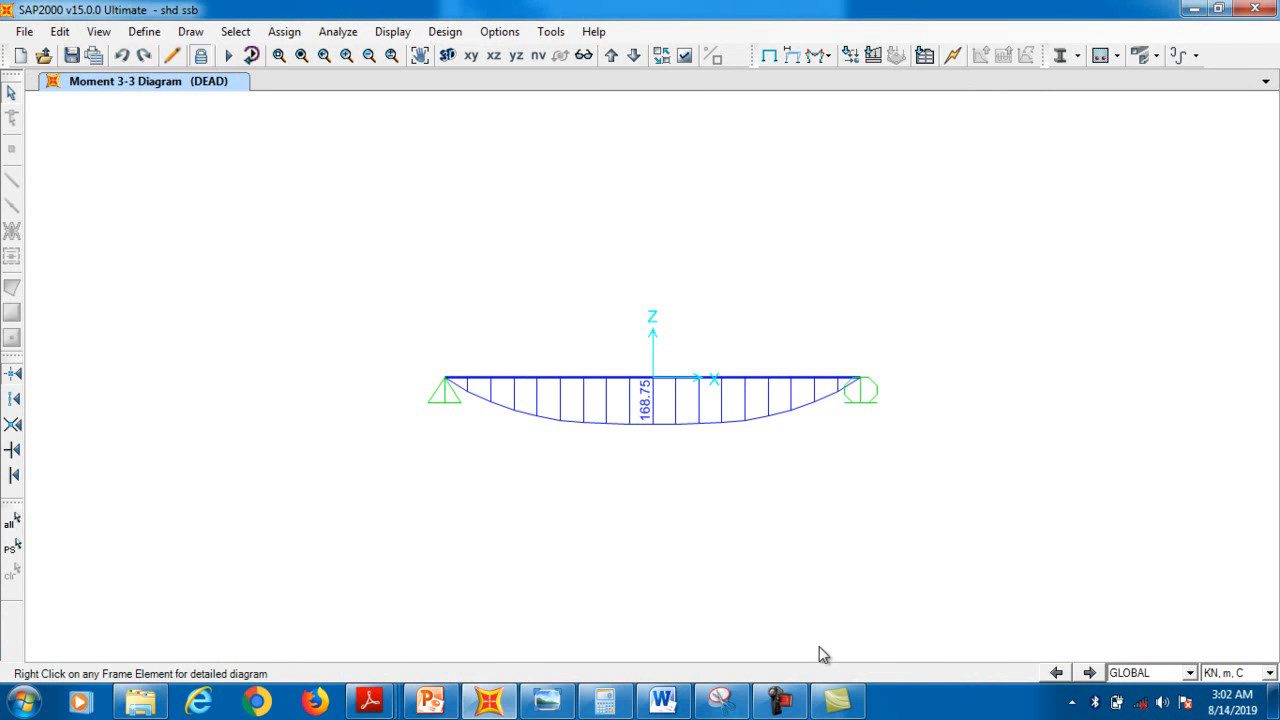
pyautogui.click(548, 702)
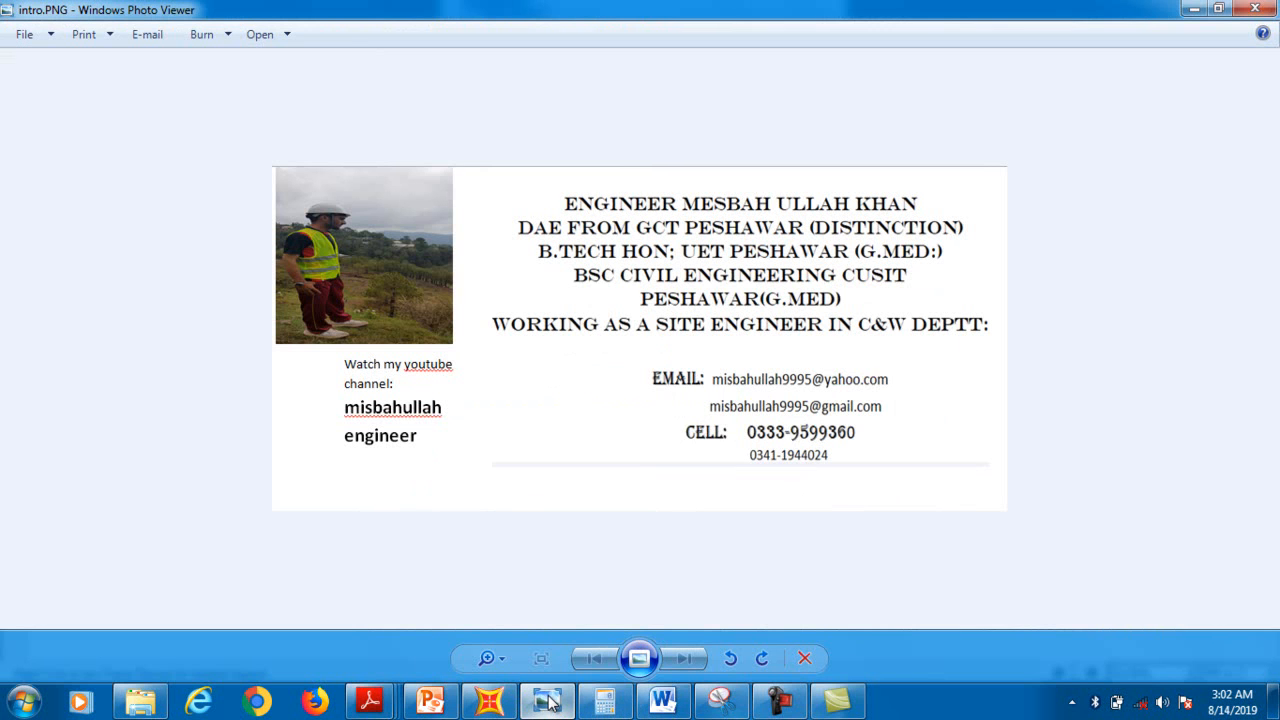